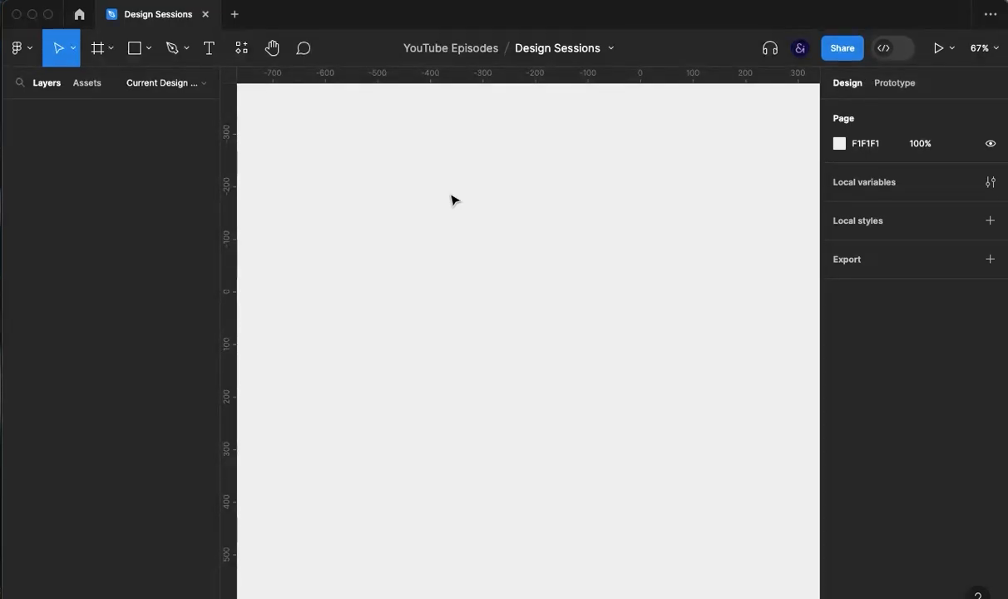
# Draw a white 712×281 frame and duplicate a copy directly below it.
pyautogui.press('f')
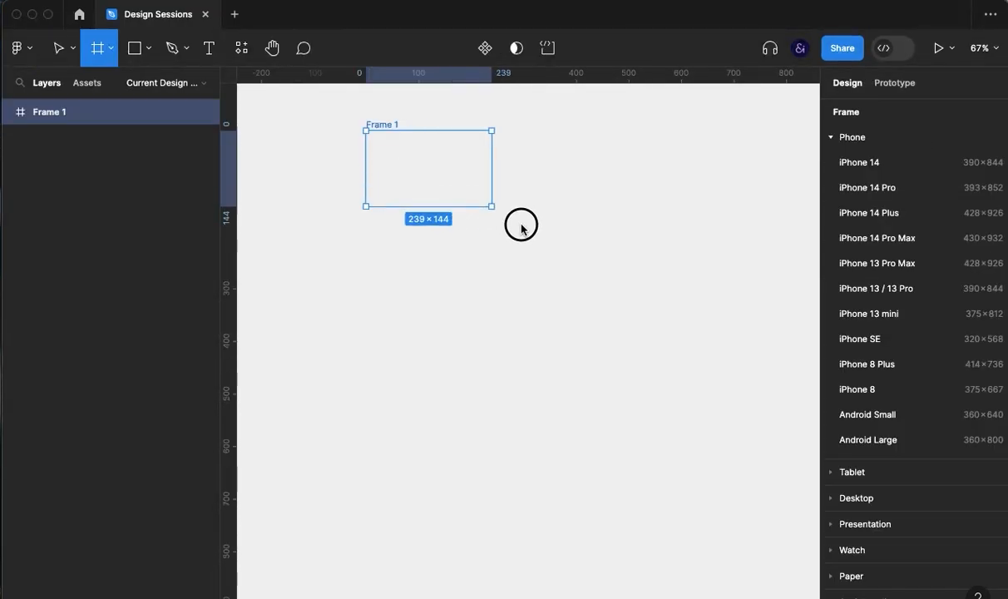
pyautogui.moveTo(366, 131); pyautogui.dragTo(602, 249)
pyautogui.moveTo(743, 280); pyautogui.dragTo(740, 279)
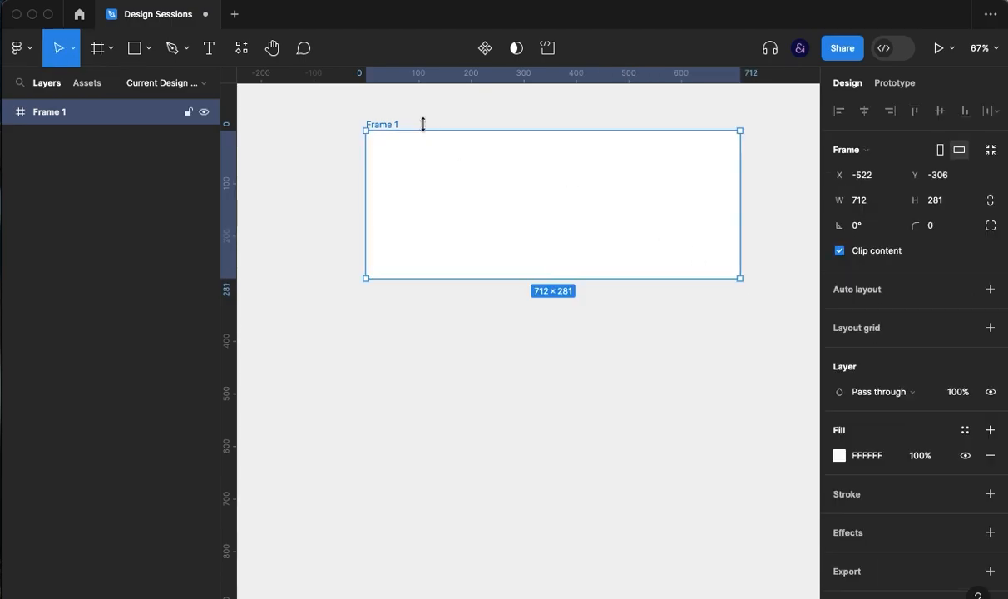
pyautogui.keyDown('alt'); pyautogui.moveTo(385, 183); pyautogui.dragTo(397, 361); pyautogui.keyUp('alt')
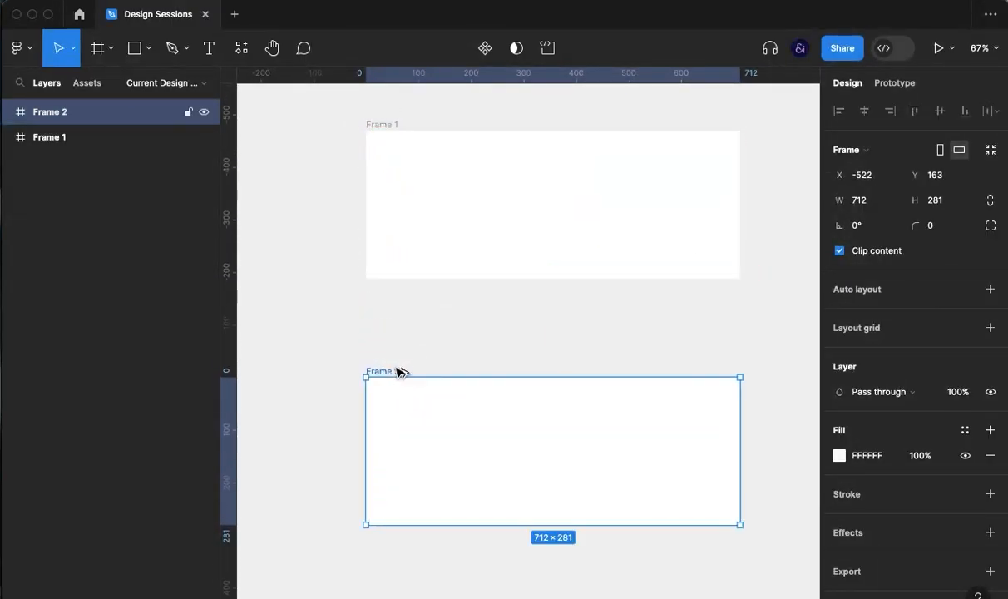
# Rename the frames 'With auto layout' (lower) and 'without auto layout' (upper), fixing a typo.
pyautogui.doubleClick(383, 371)
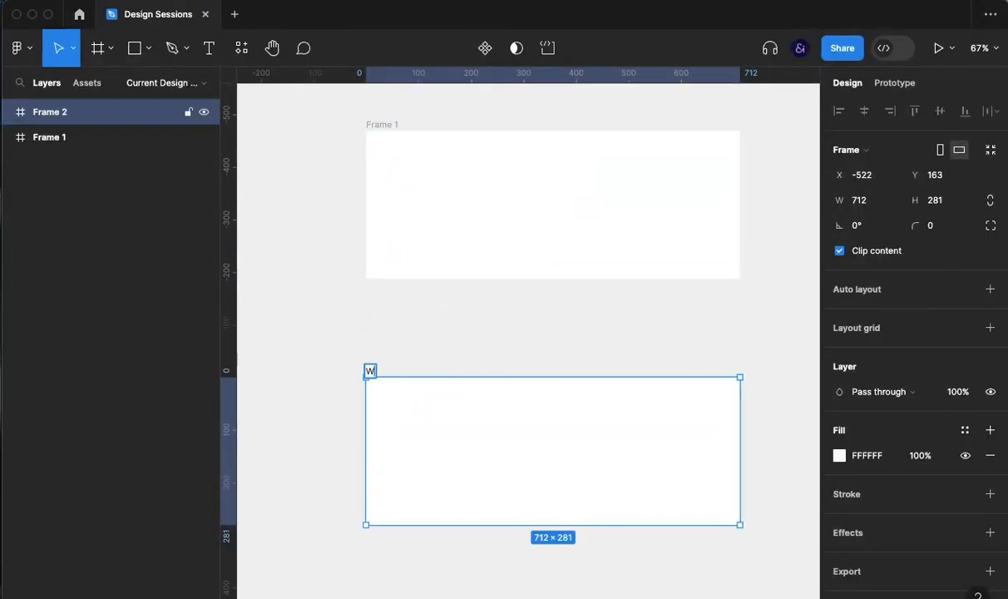
pyautogui.write('With auto layout')
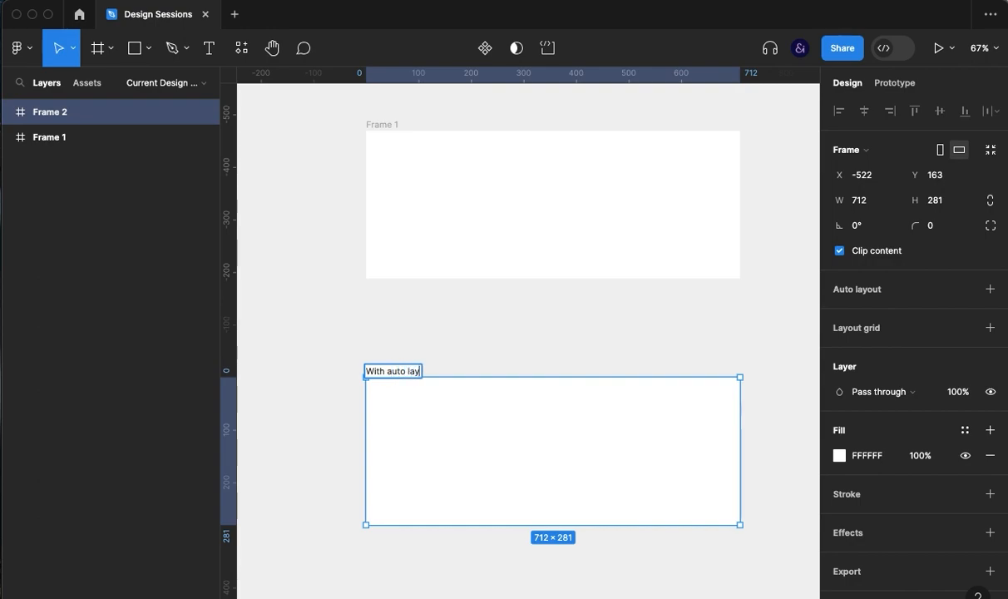
pyautogui.doubleClick(382, 124)
pyautogui.write('without aut')
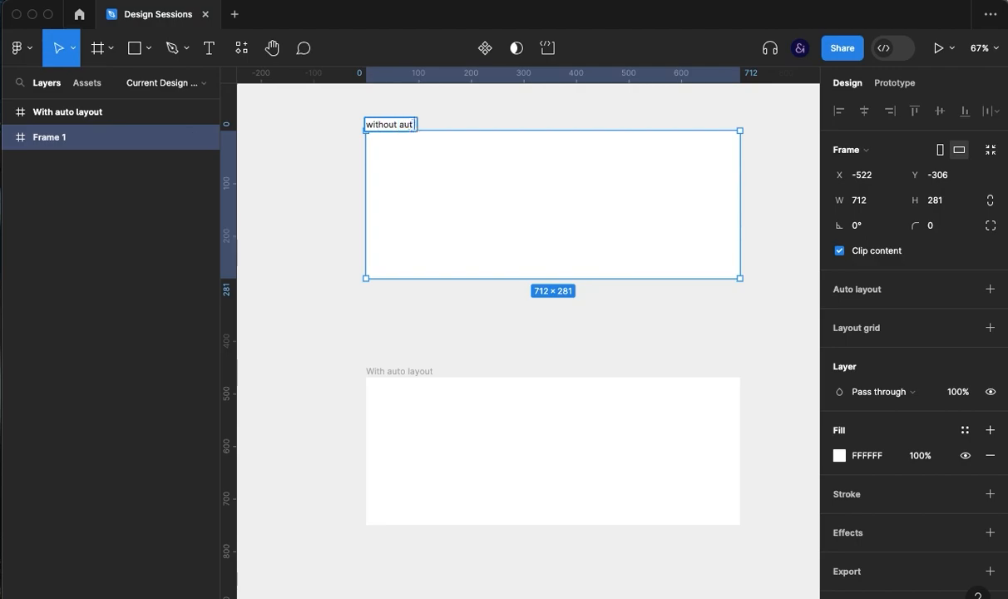
pyautogui.write(' layout')
pyautogui.click(348, 297)
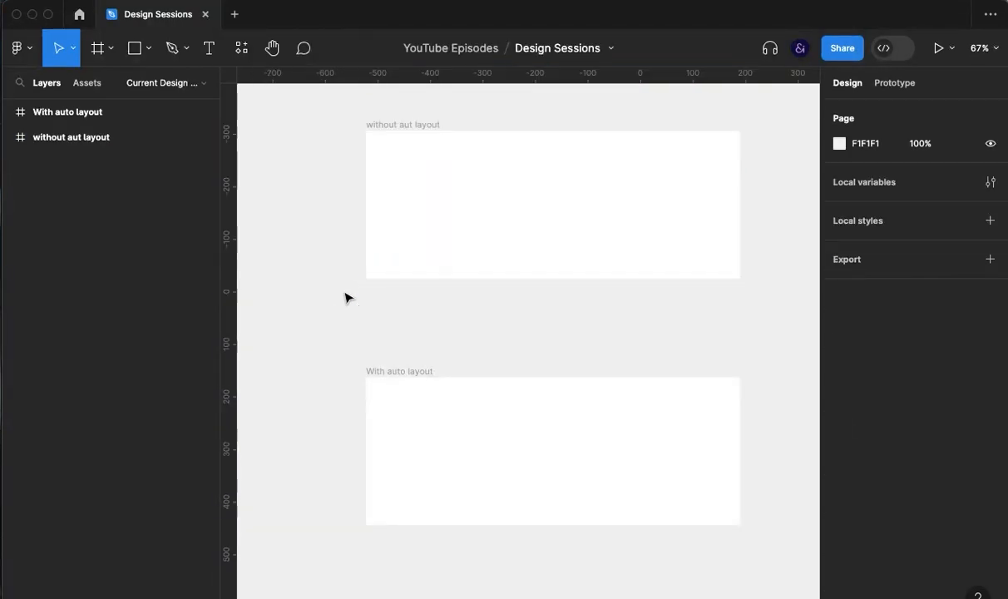
pyautogui.doubleClick(411, 124)
pyautogui.write('o')
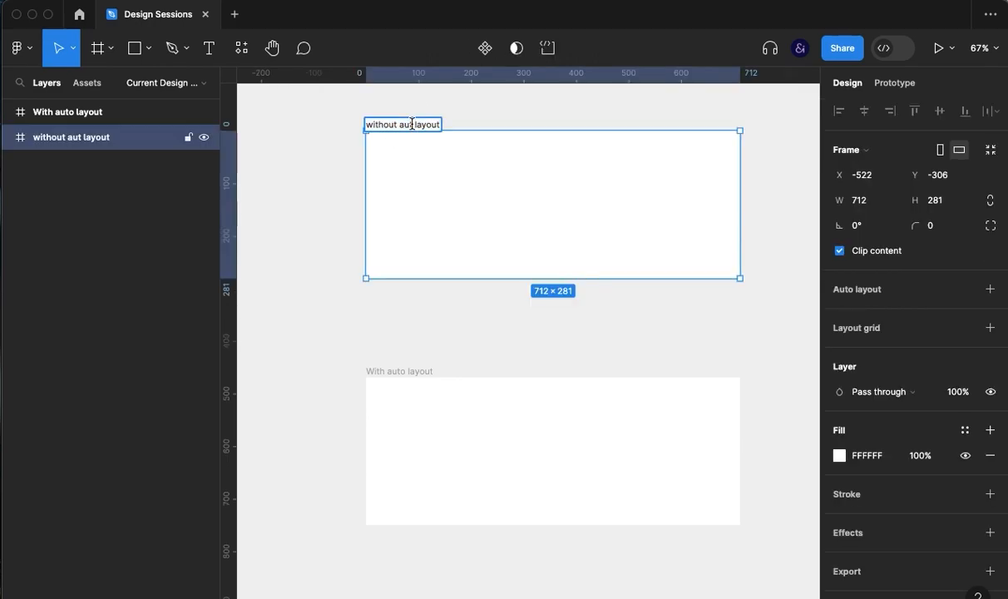
pyautogui.click(456, 343)
# Move the With auto layout frame up and draw two squares side by side inside it.
pyautogui.click(416, 372)
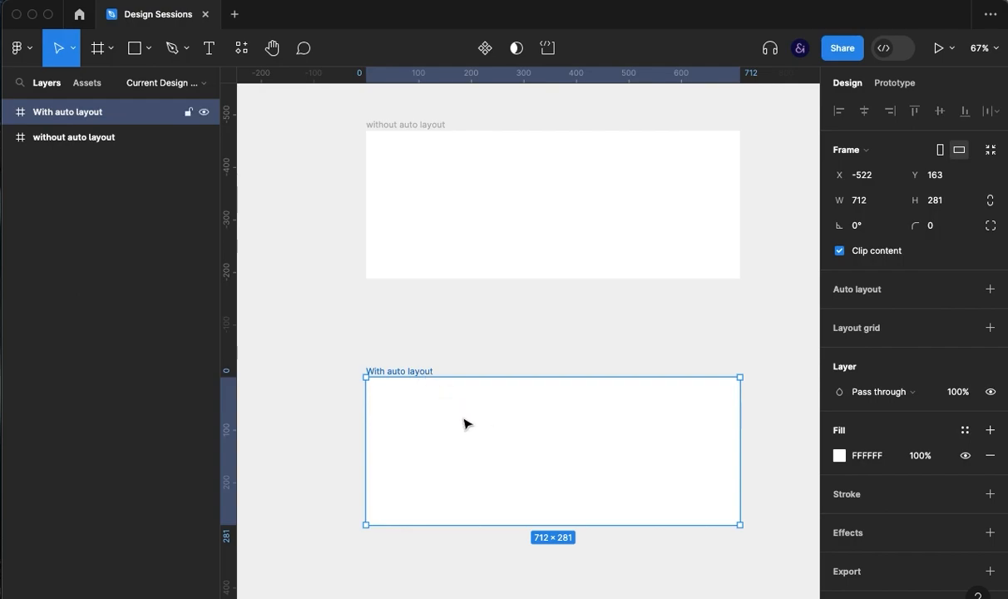
pyautogui.moveTo(426, 374); pyautogui.dragTo(430, 325)
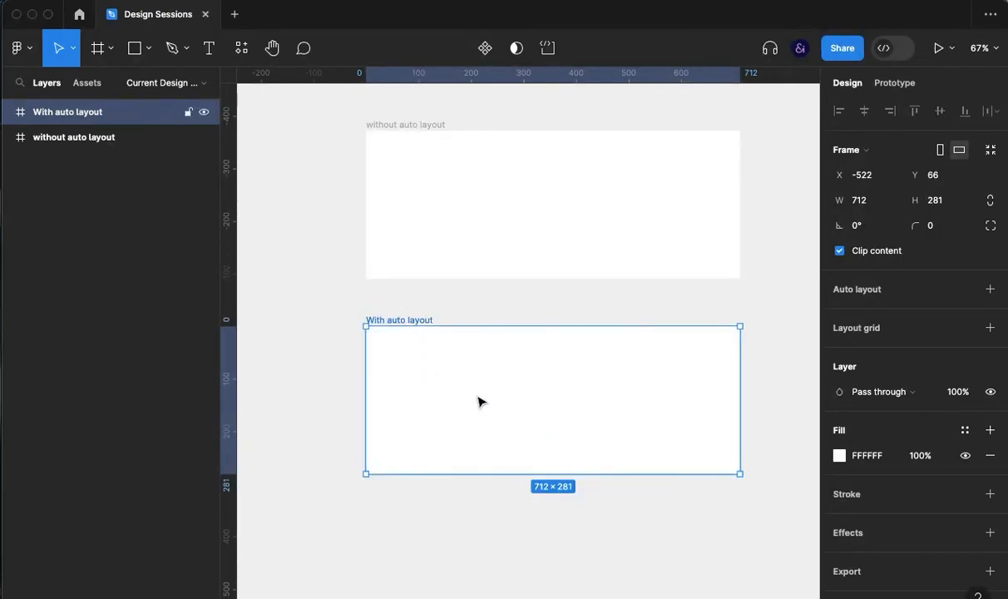
pyautogui.press('f')
pyautogui.moveTo(425, 378); pyautogui.dragTo(467, 400)
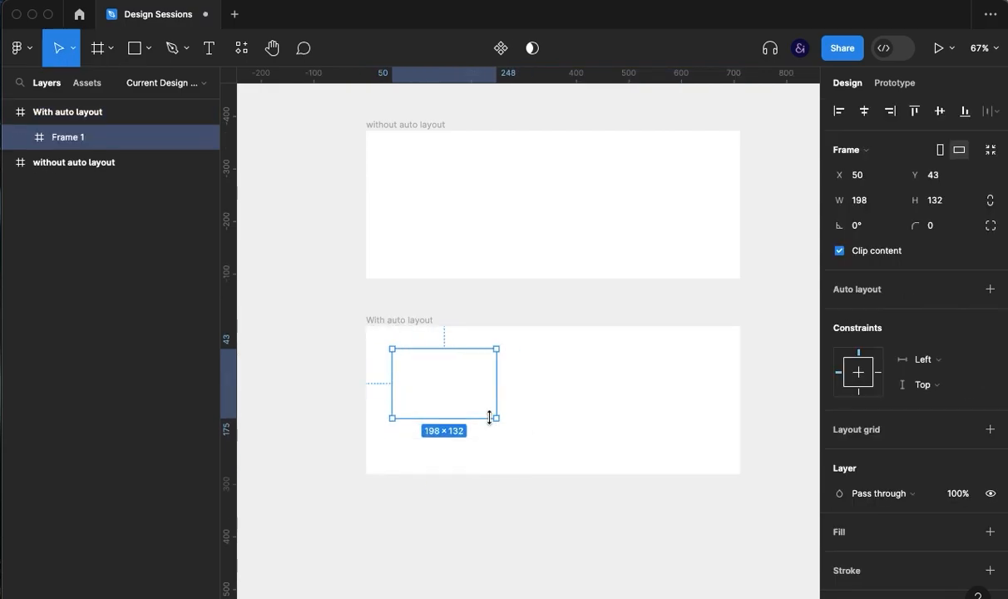
pyautogui.hotkey('ctrl', 'z')
pyautogui.press('r')
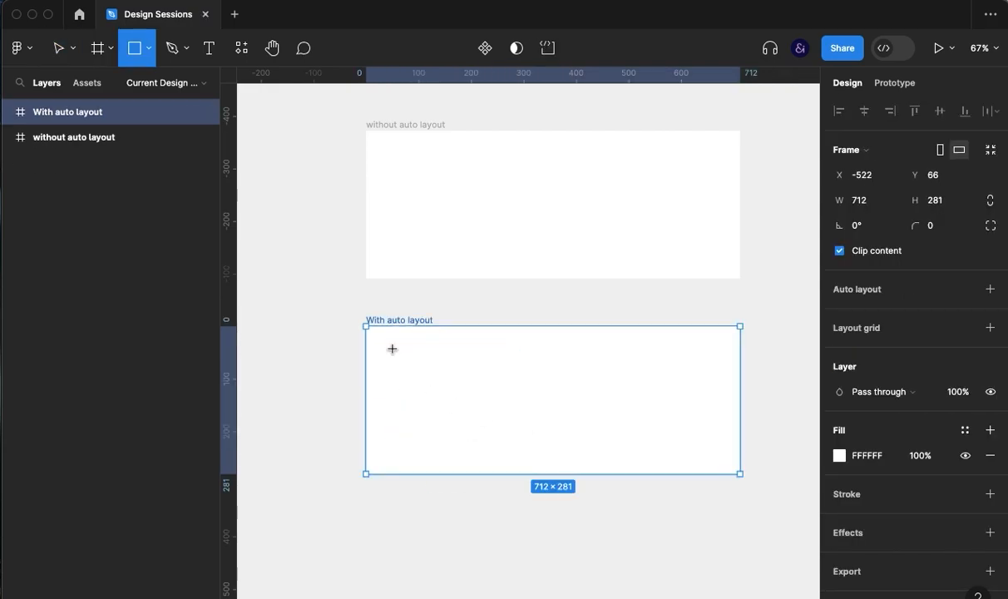
pyautogui.moveTo(392, 348); pyautogui.dragTo(497, 440)
pyautogui.moveTo(457, 399); pyautogui.dragTo(582, 408)
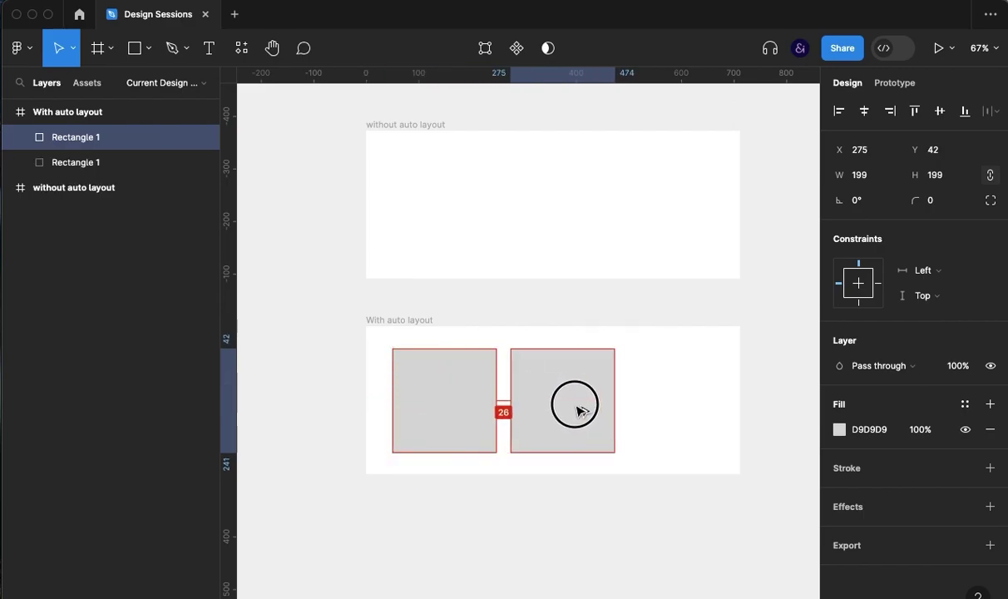
# Add auto layout to the frame and adjust its horizontal and vertical padding values.
pyautogui.click(399, 319)
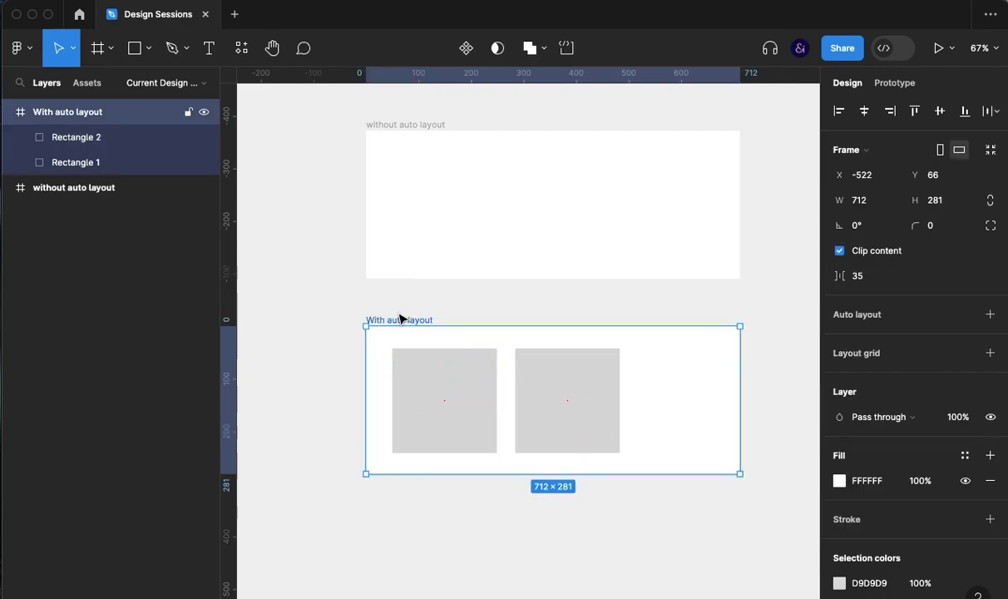
pyautogui.click(858, 322)
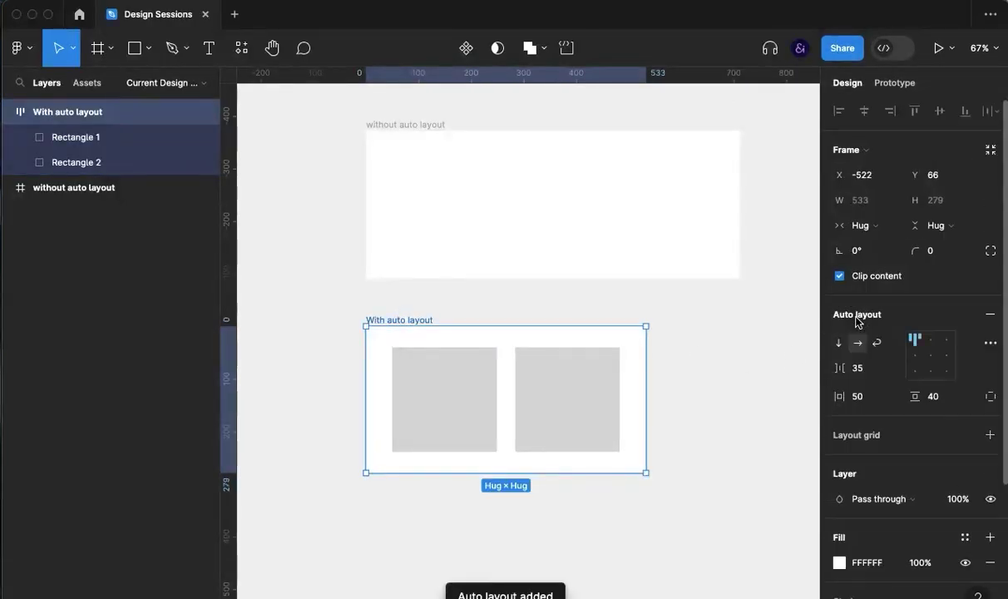
pyautogui.click(857, 395)
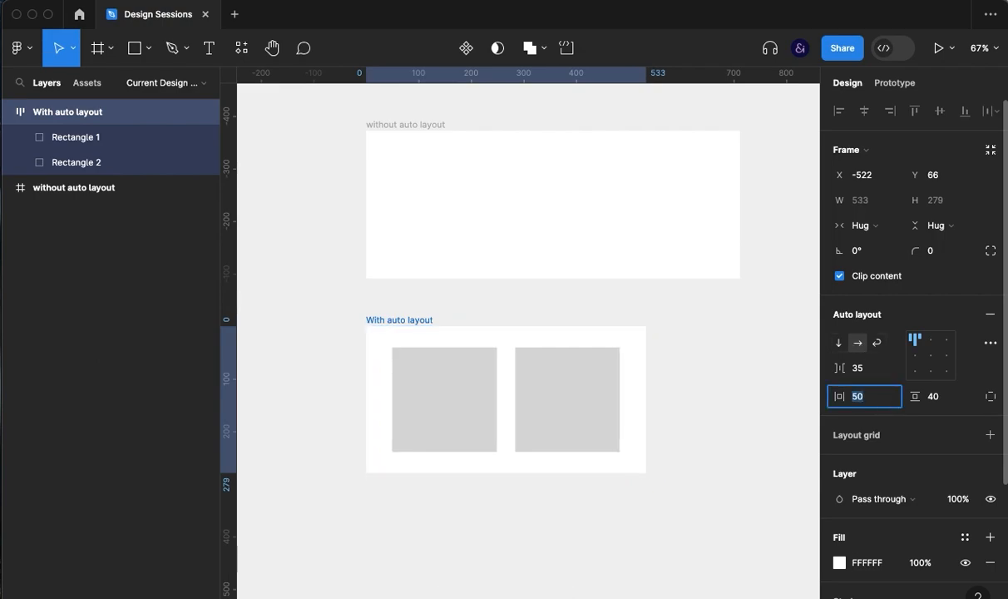
pyautogui.click(938, 396)
pyautogui.write('50')
pyautogui.press('Return')
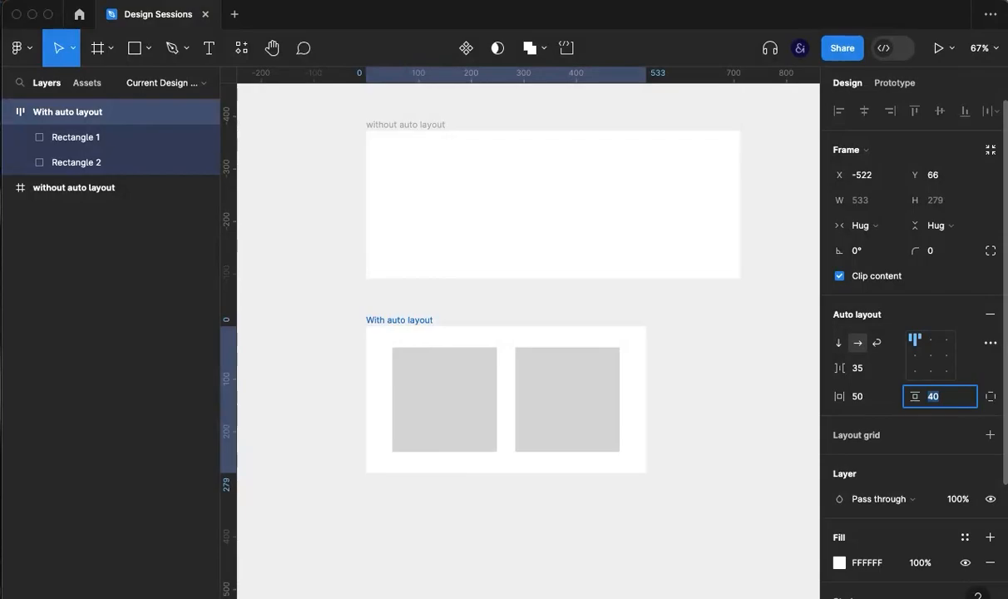
pyautogui.write('50')
pyautogui.click(863, 399)
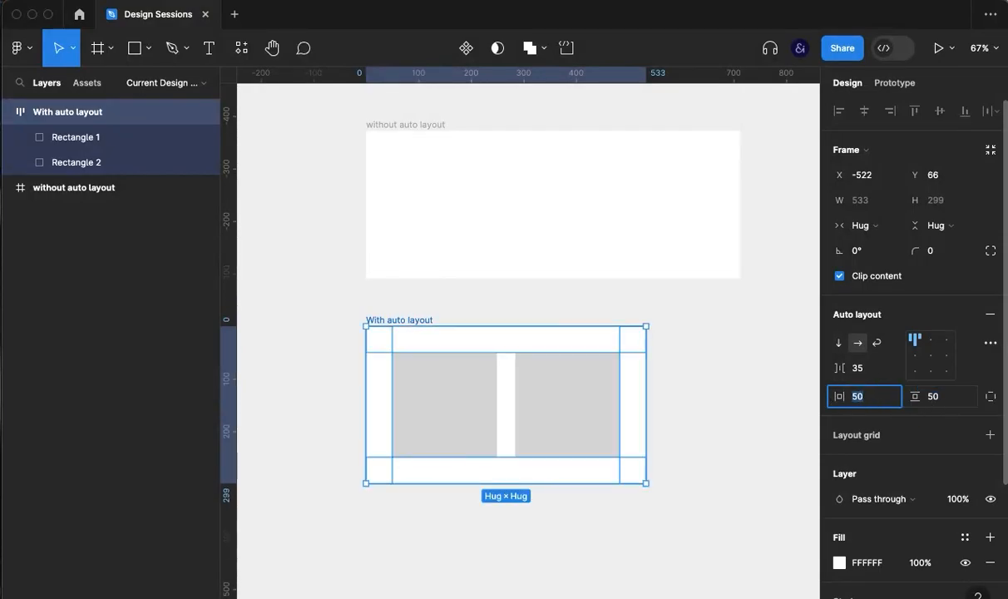
pyautogui.moveTo(916, 396); pyautogui.dragTo(831, 396)
# Split padding per side, set top 51 and bottom 41, then recombine the fields.
pyautogui.click(990, 396)
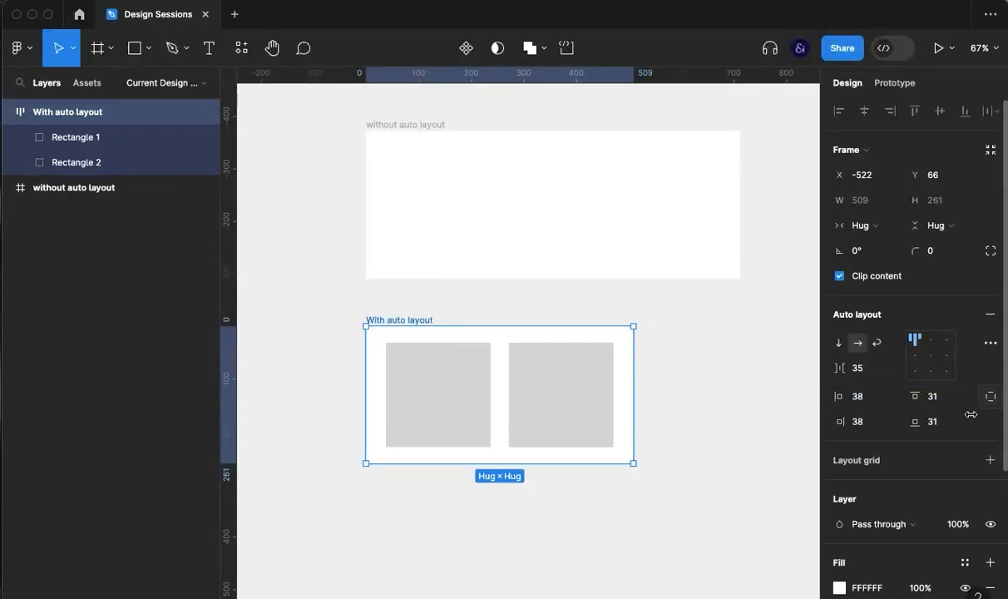
pyautogui.click(933, 421)
pyautogui.write('21')
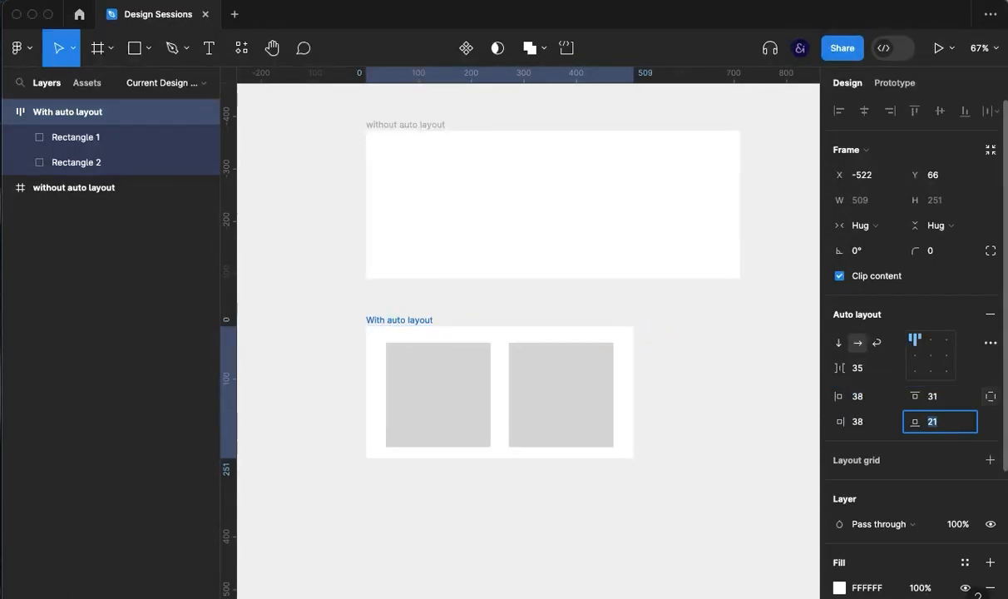
pyautogui.write('41')
pyautogui.hotkey('shift', 'Tab')
pyautogui.write('51')
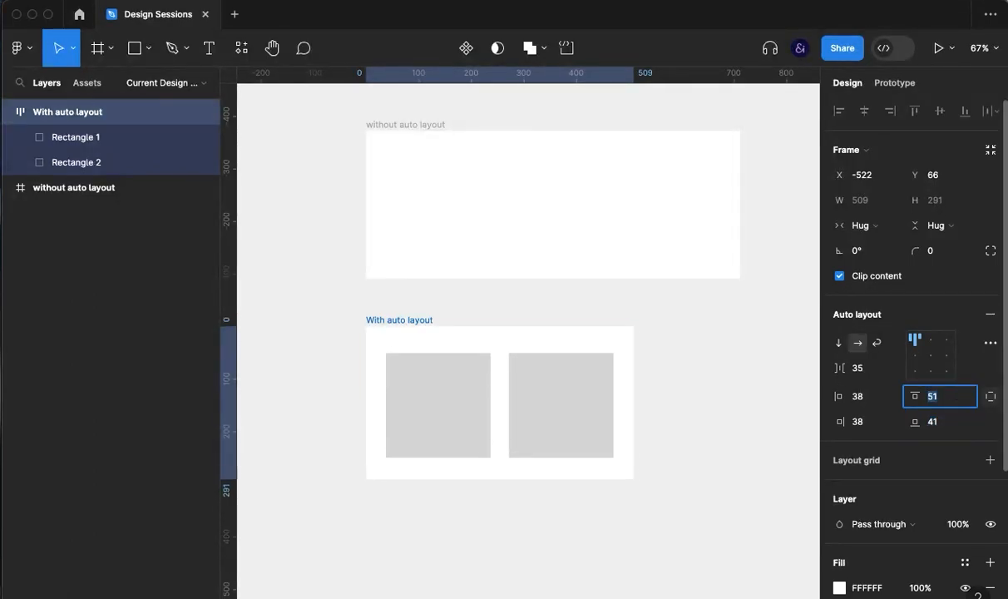
pyautogui.click(989, 396)
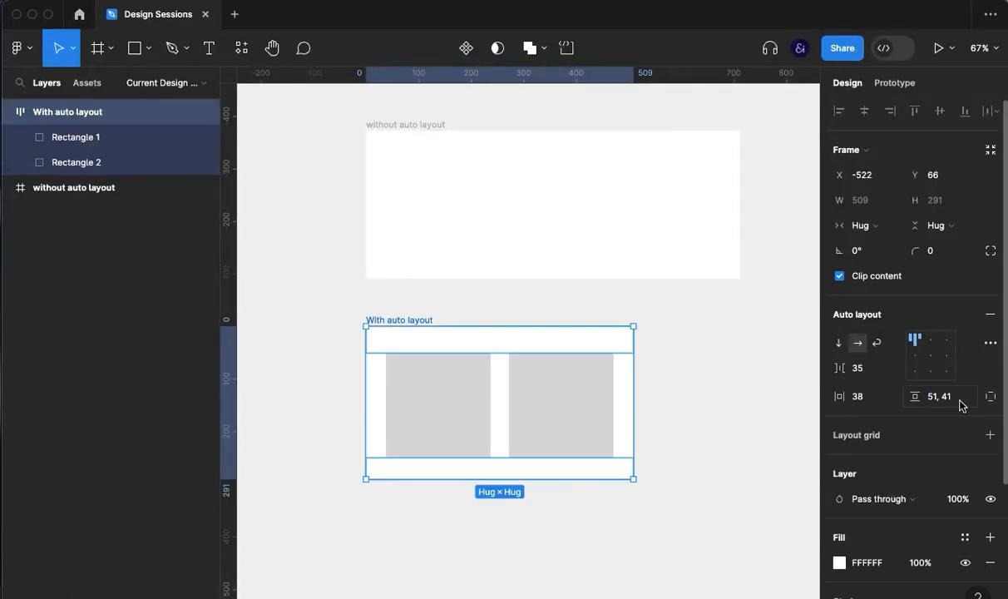
# Give the without auto layout frame a pink fill (F2C1C1).
pyautogui.click(705, 396)
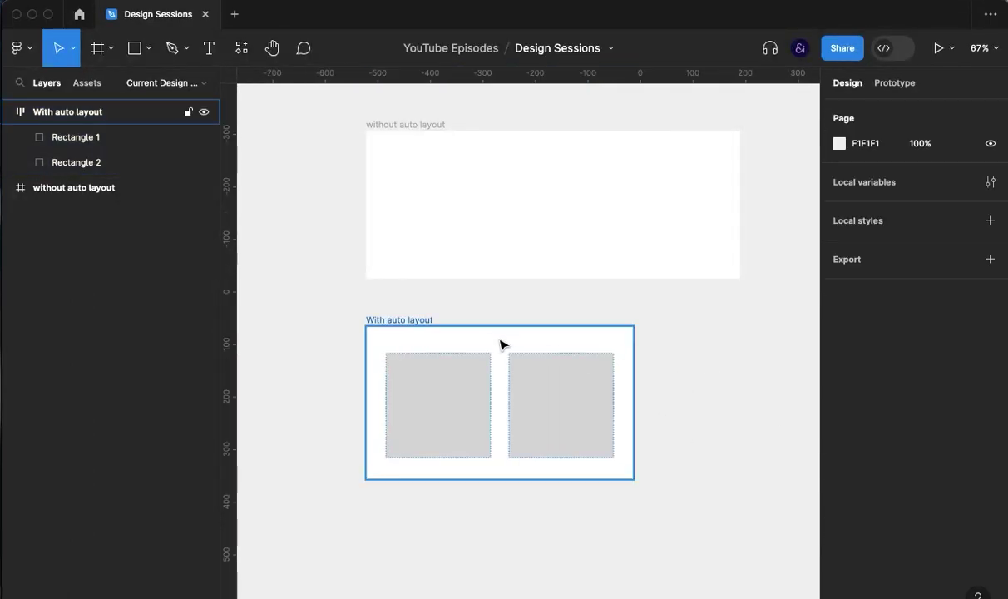
pyautogui.click(425, 125)
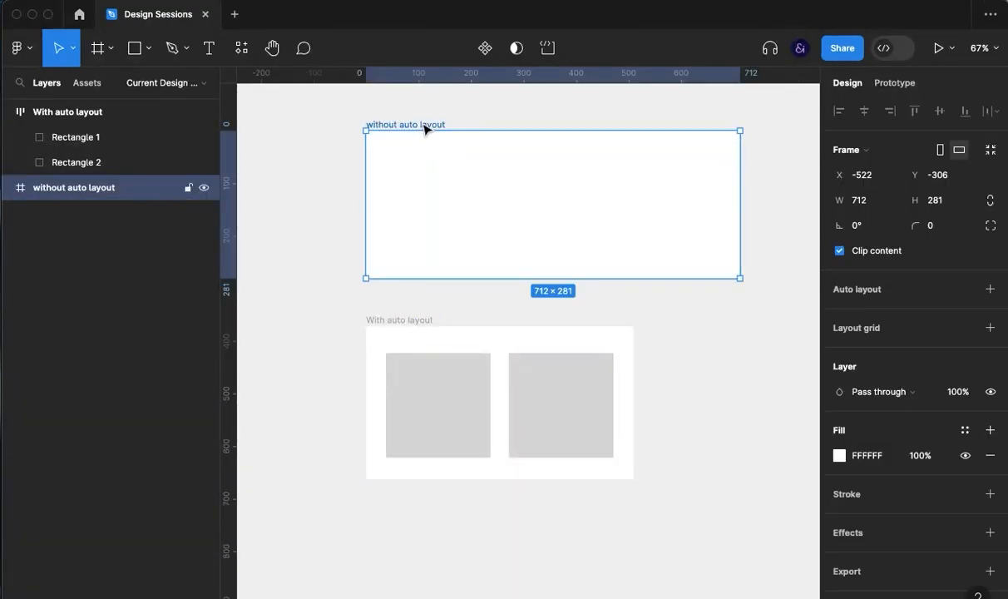
pyautogui.click(840, 456)
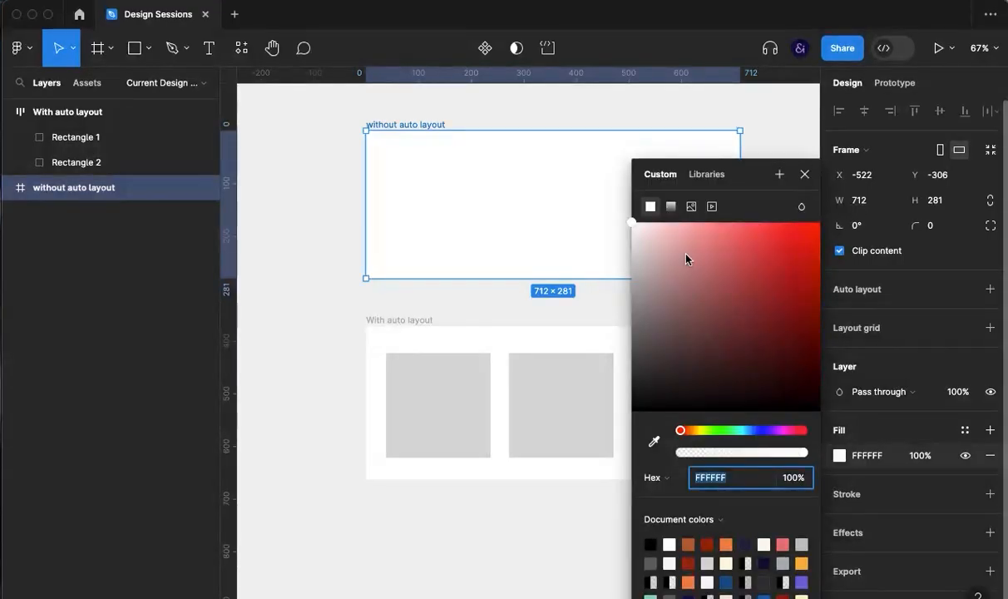
pyautogui.moveTo(676, 247); pyautogui.dragTo(672, 236)
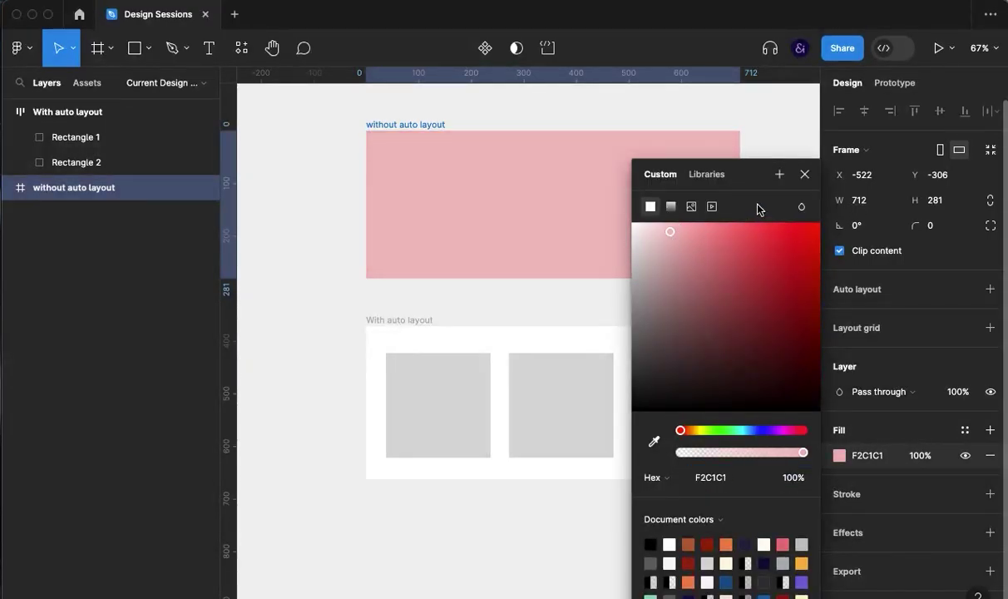
pyautogui.click(804, 174)
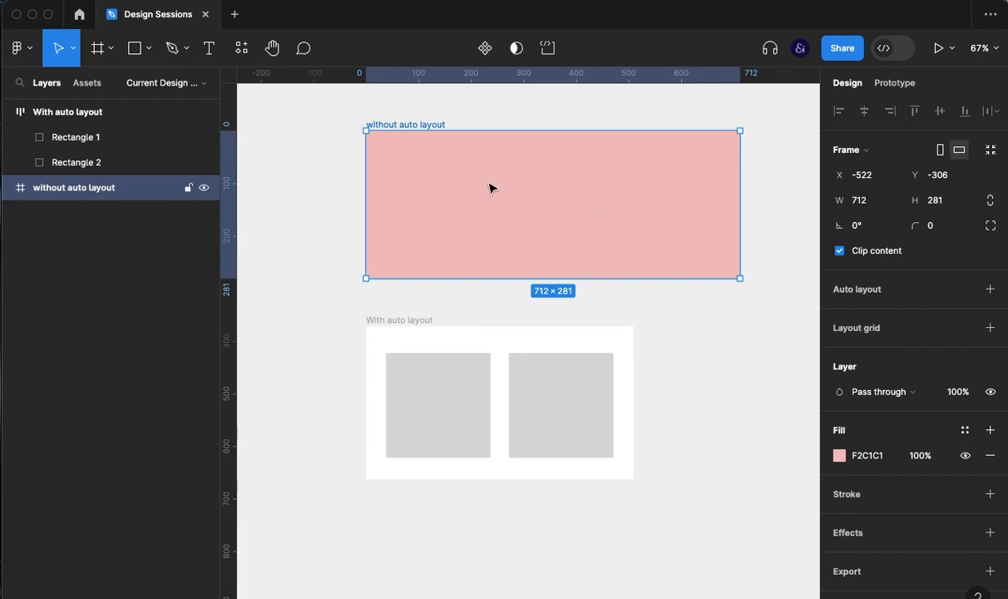
# Draw a white inner Frame 1 inside the pink frame and centre it horizontally.
pyautogui.press('f')
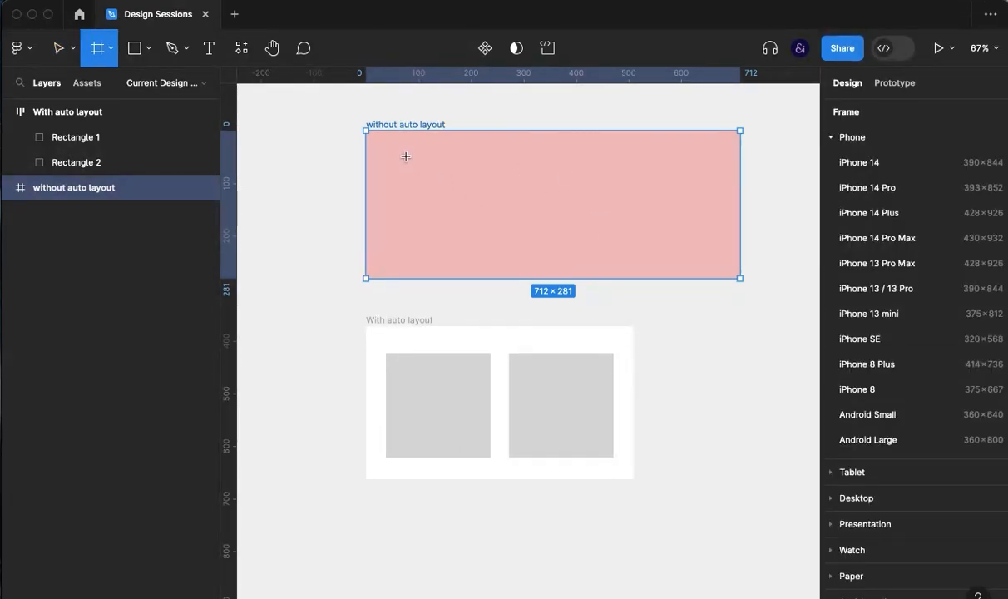
pyautogui.moveTo(398, 154); pyautogui.dragTo(506, 249)
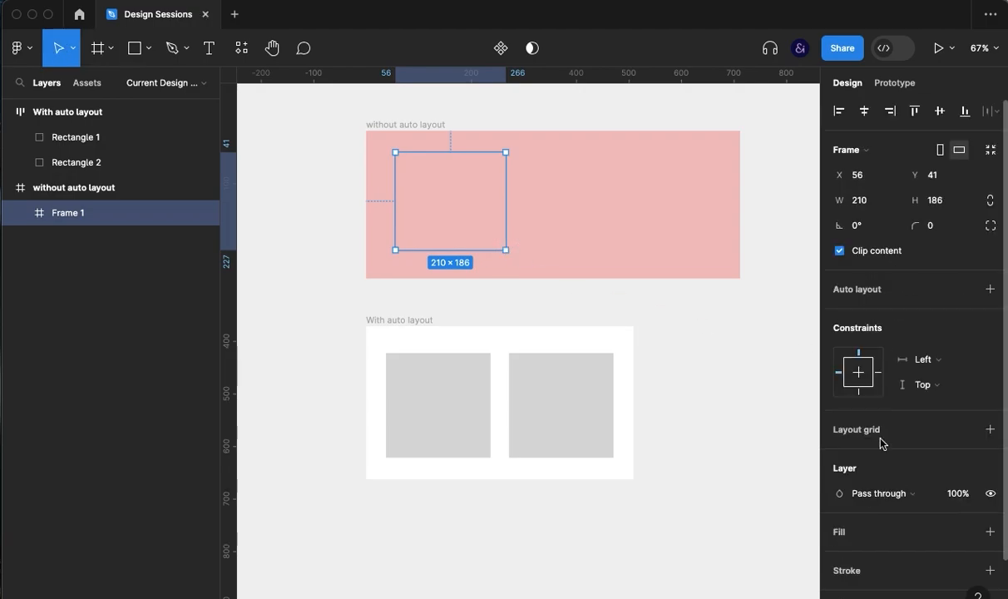
pyautogui.click(990, 531)
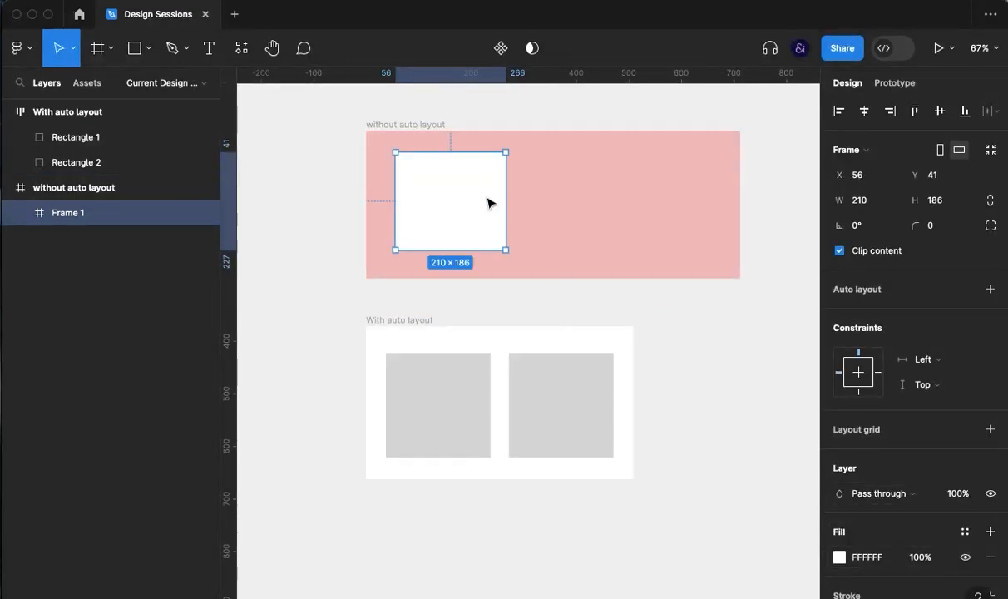
pyautogui.moveTo(489, 202); pyautogui.dragTo(581, 203)
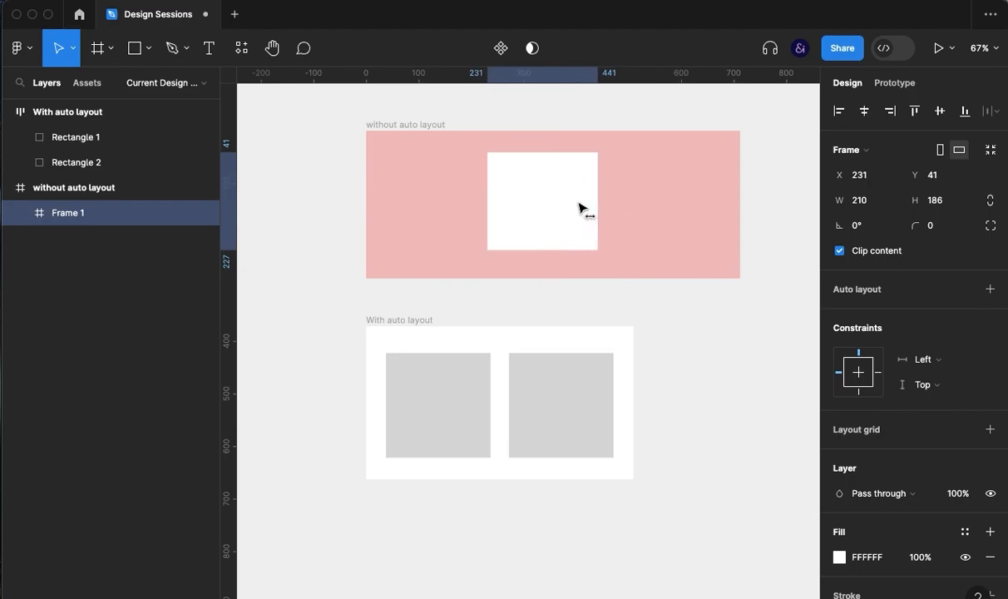
pyautogui.click(864, 110)
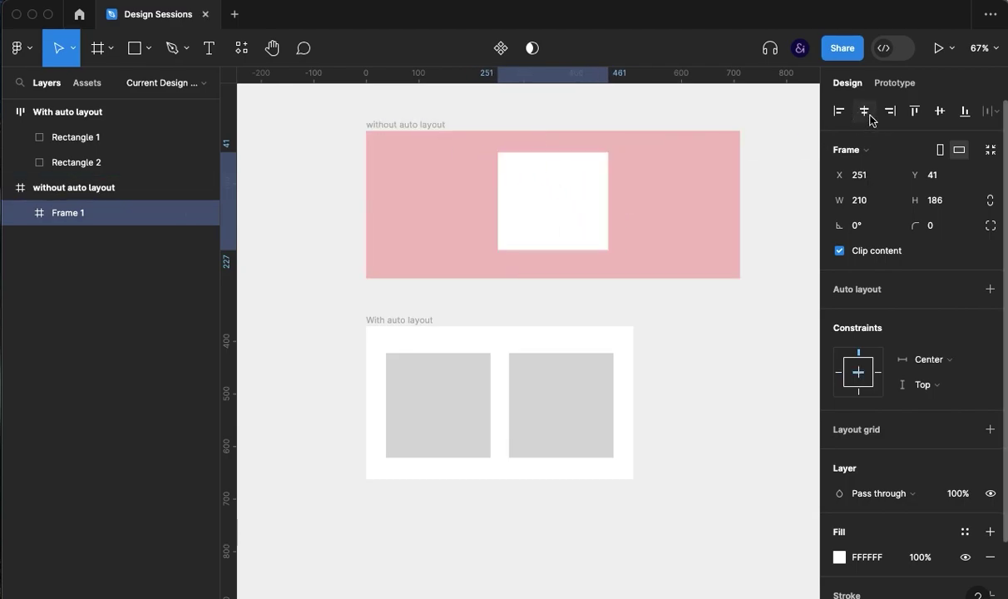
# Centre the white frame vertically and set constraints to Left and right, Top and bottom.
pyautogui.click(940, 111)
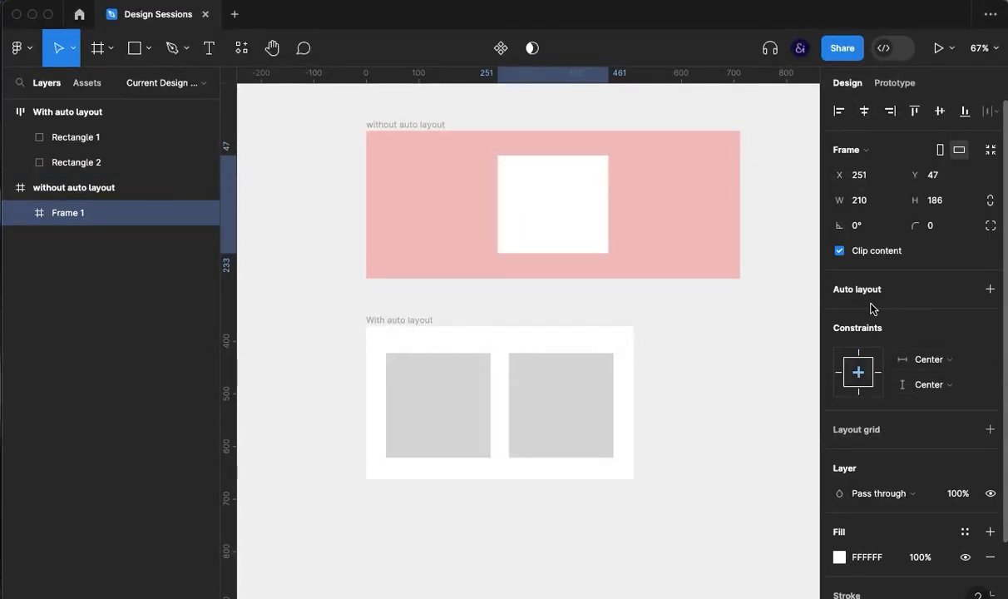
pyautogui.click(928, 359)
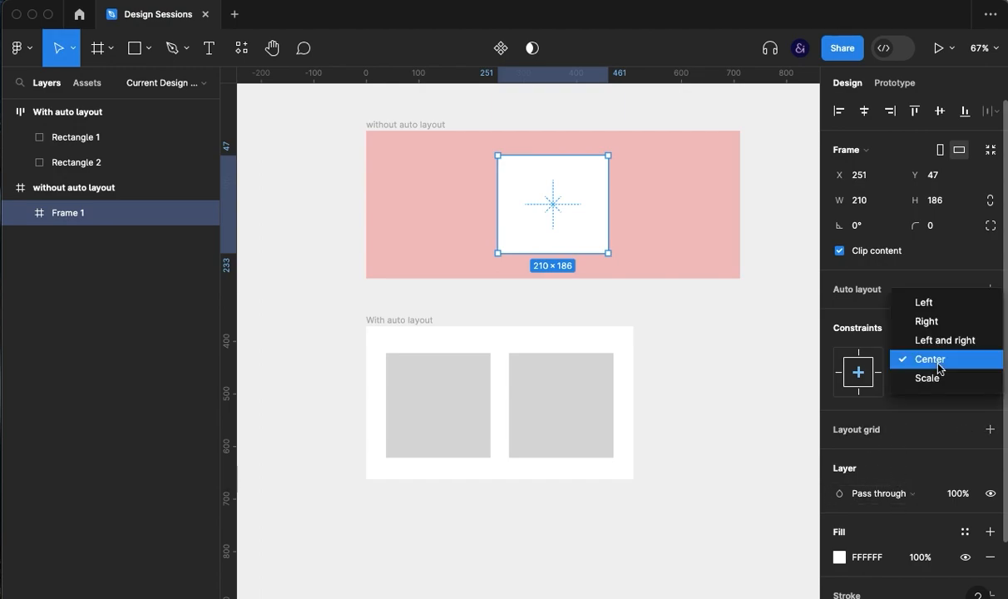
pyautogui.click(942, 341)
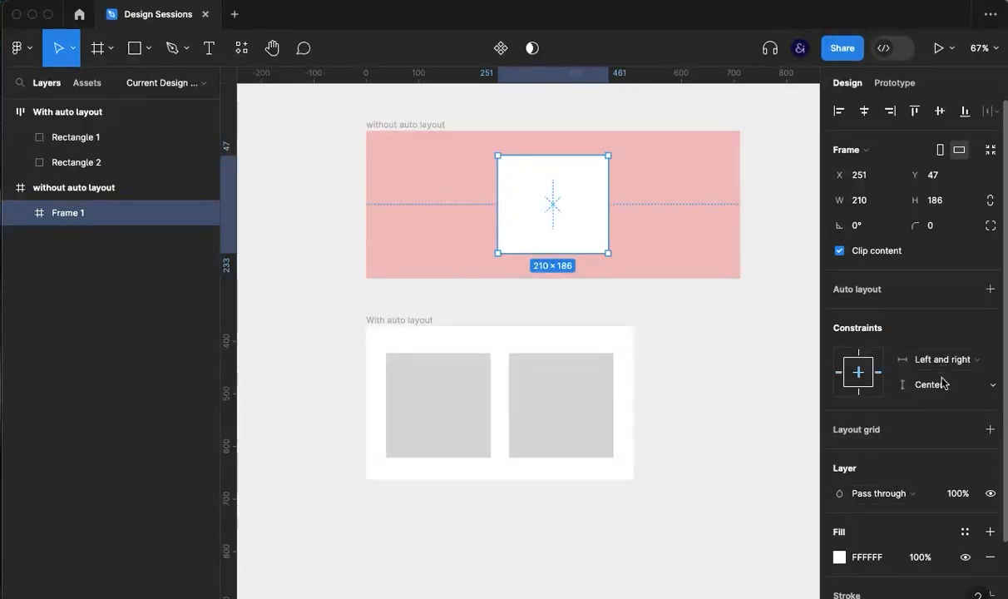
pyautogui.click(929, 384)
pyautogui.click(948, 362)
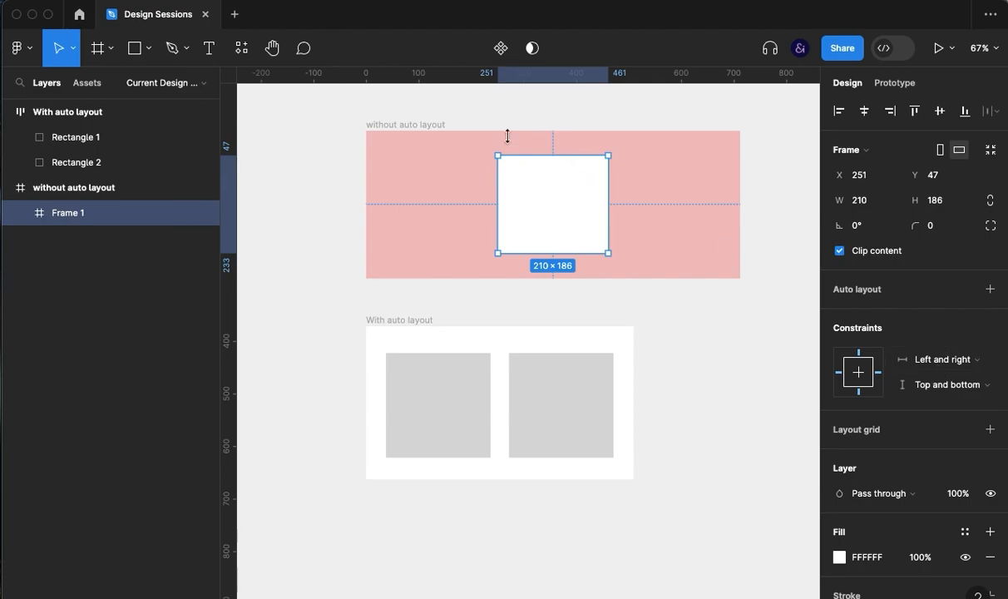
pyautogui.click(405, 125)
# Resize the pink frame to 544×225, the constrained white child stretching along.
pyautogui.moveTo(740, 223); pyautogui.dragTo(665, 229)
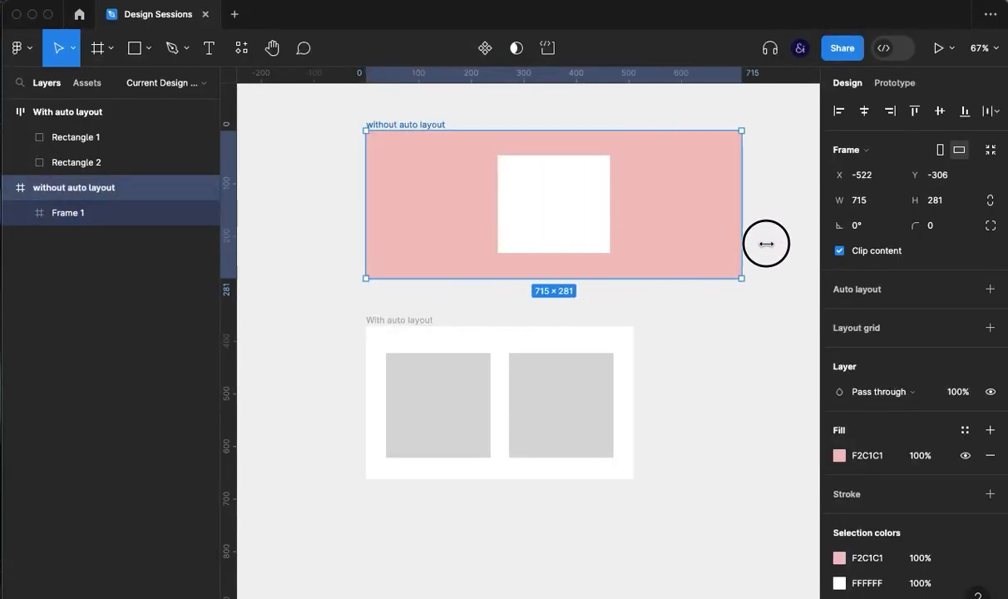
pyautogui.moveTo(664, 229); pyautogui.dragTo(725, 250)
pyautogui.moveTo(690, 280)
pyautogui.mouseDown()
pyautogui.moveTo(676, 210)
pyautogui.moveTo(686, 250)
pyautogui.mouseUp()
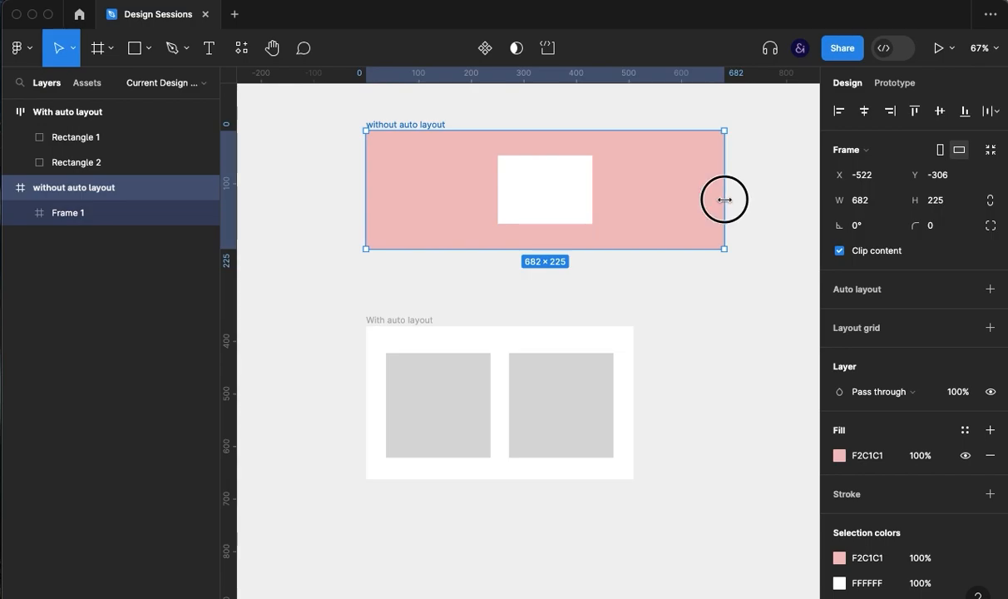
pyautogui.moveTo(725, 203); pyautogui.dragTo(730, 207)
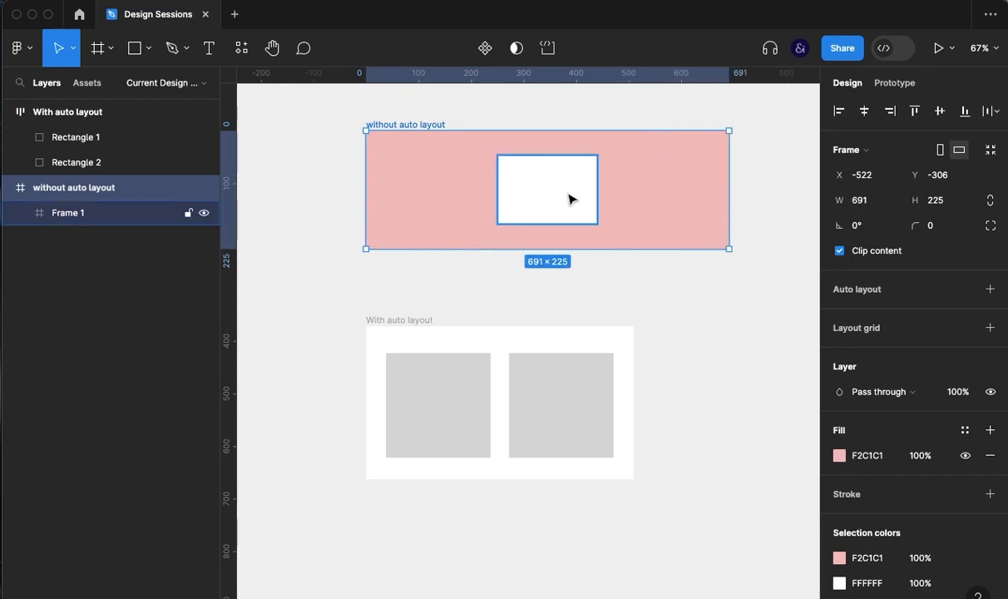
# Widen the white inner frame so an even pink border surrounds it.
pyautogui.click(571, 201)
pyautogui.moveTo(598, 201)
pyautogui.mouseDown()
pyautogui.moveTo(688, 200)
pyautogui.moveTo(630, 201)
pyautogui.moveTo(600, 225)
pyautogui.mouseUp()
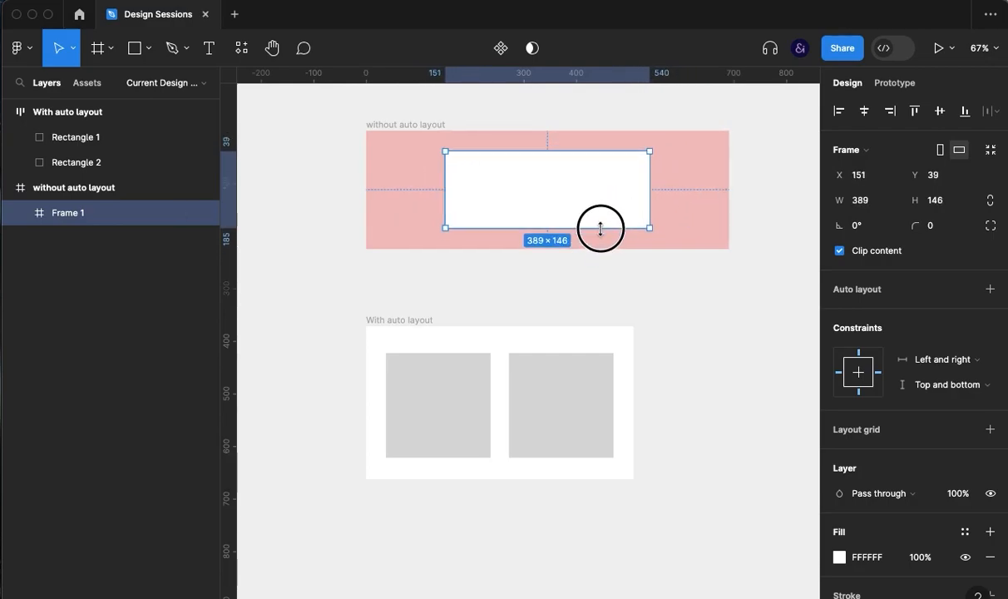
pyautogui.moveTo(652, 189)
pyautogui.mouseDown()
pyautogui.moveTo(703, 190)
pyautogui.moveTo(670, 193)
pyautogui.moveTo(652, 209)
pyautogui.mouseUp()
pyautogui.click(405, 124)
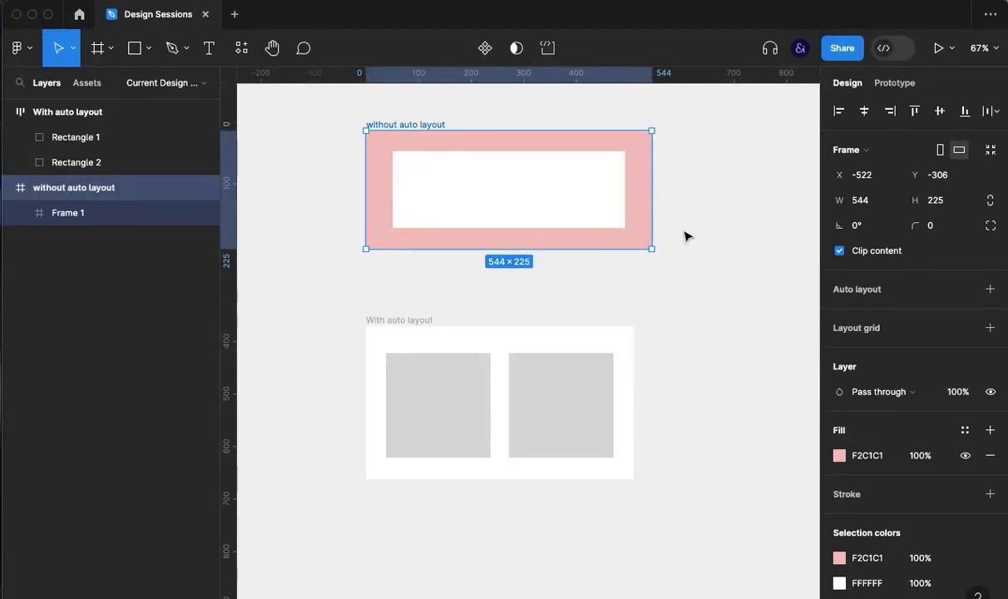
# Move the pink frame down and select the With auto layout frame for comparison.
pyautogui.click(405, 323)
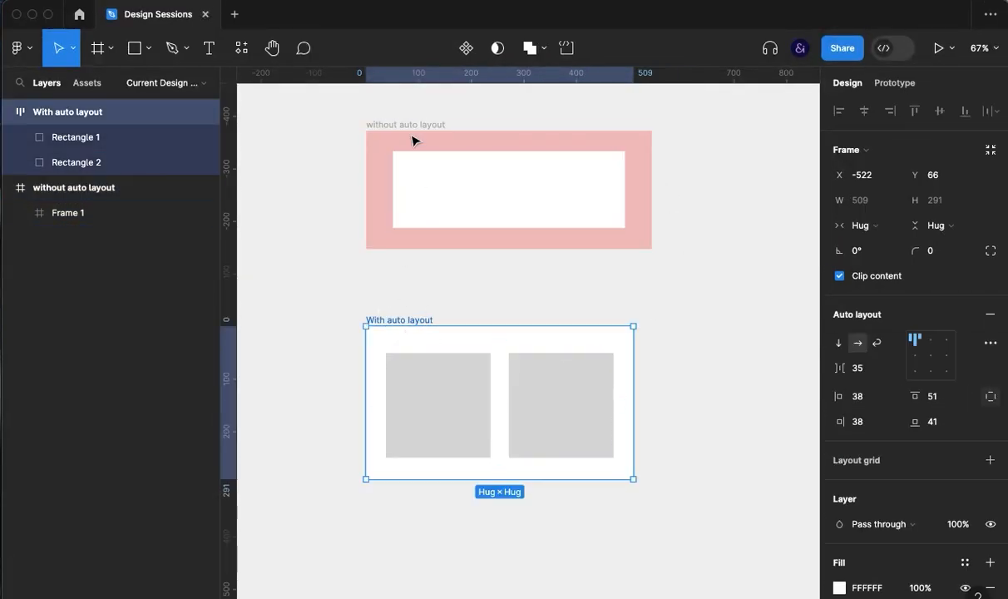
pyautogui.click(405, 129)
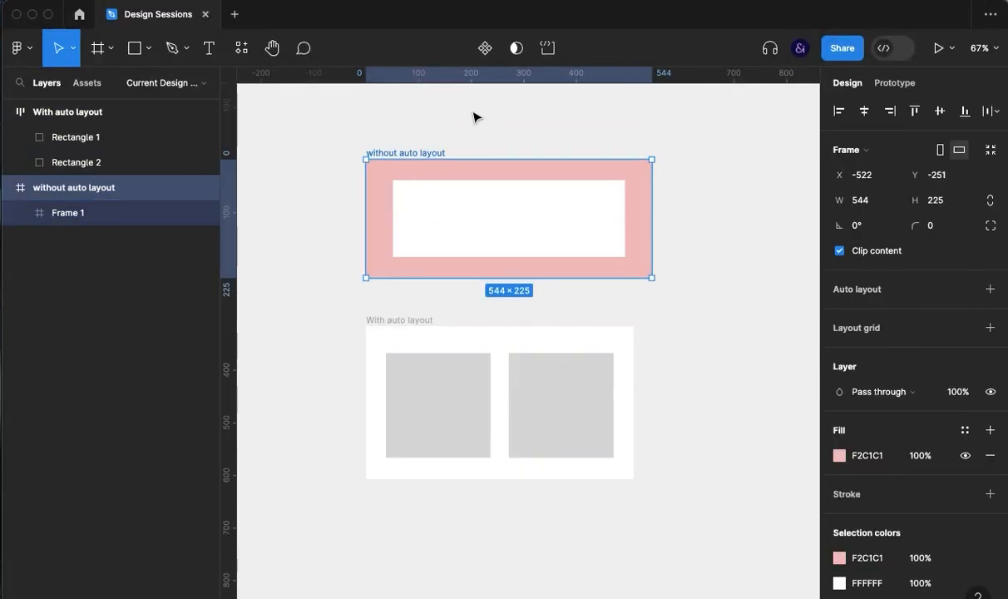
pyautogui.moveTo(403, 320)
pyautogui.click(404, 321)
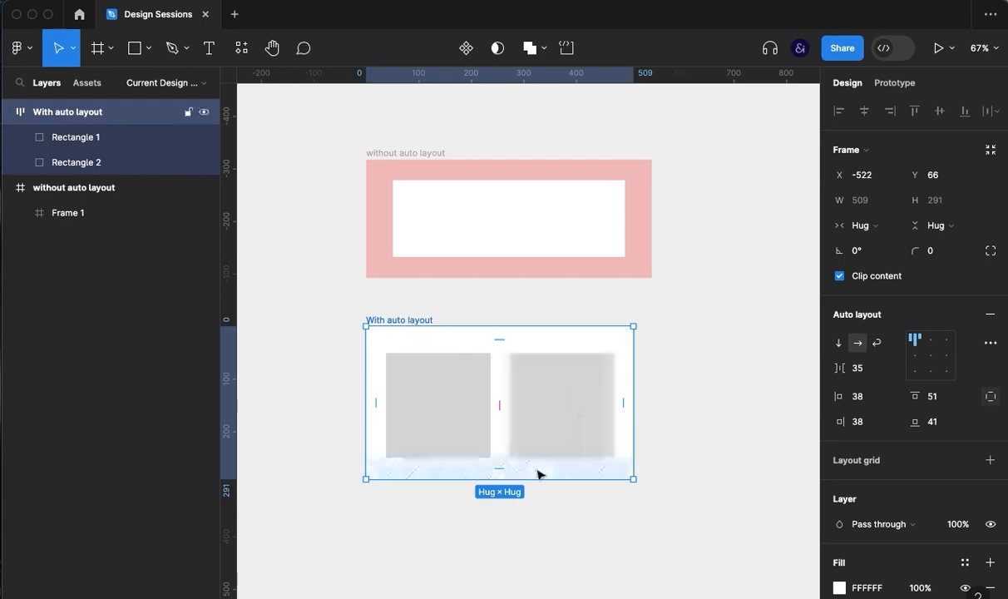
pyautogui.click(405, 153)
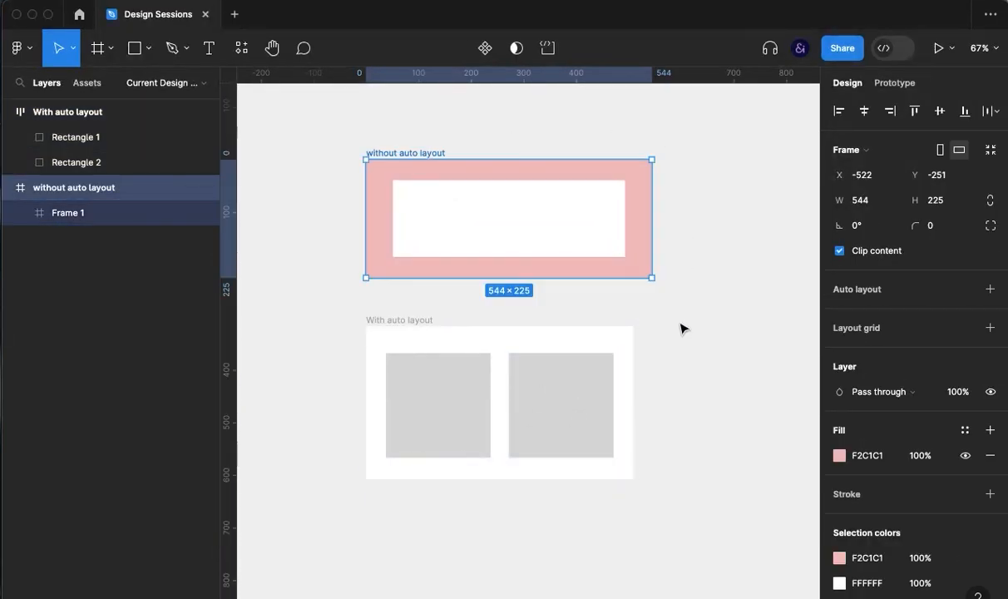
pyautogui.click(422, 324)
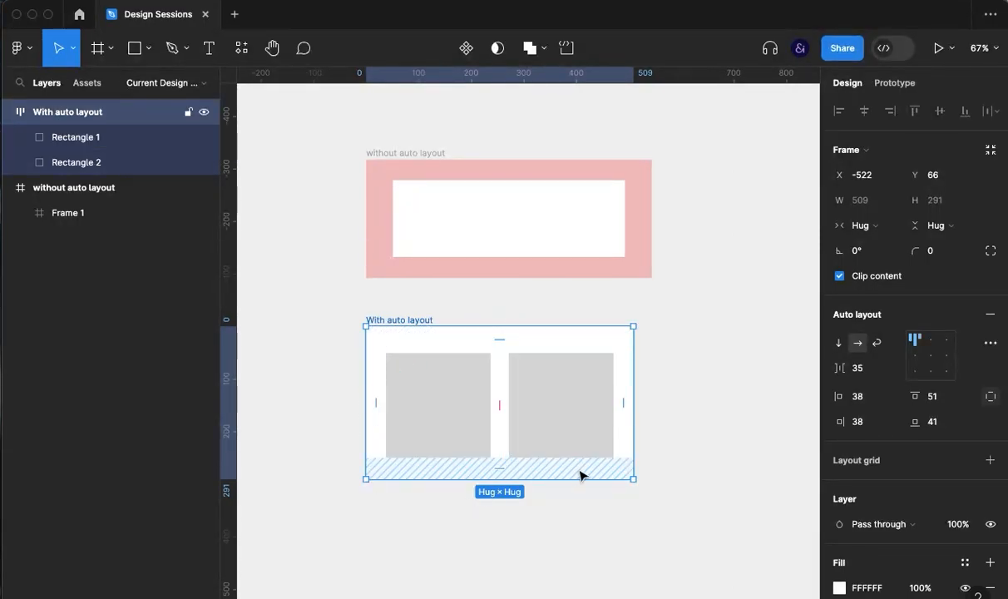
# Drag right padding to 59 and bottom to 90, then enter a left padding of 100.
pyautogui.moveTo(622, 407); pyautogui.dragTo(599, 416)
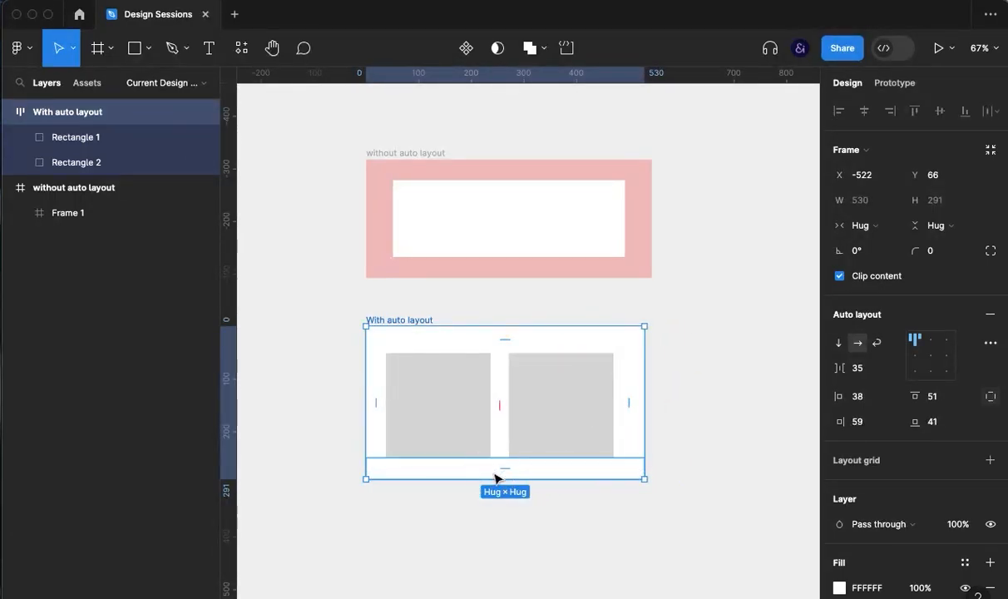
pyautogui.moveTo(505, 467); pyautogui.dragTo(510, 474)
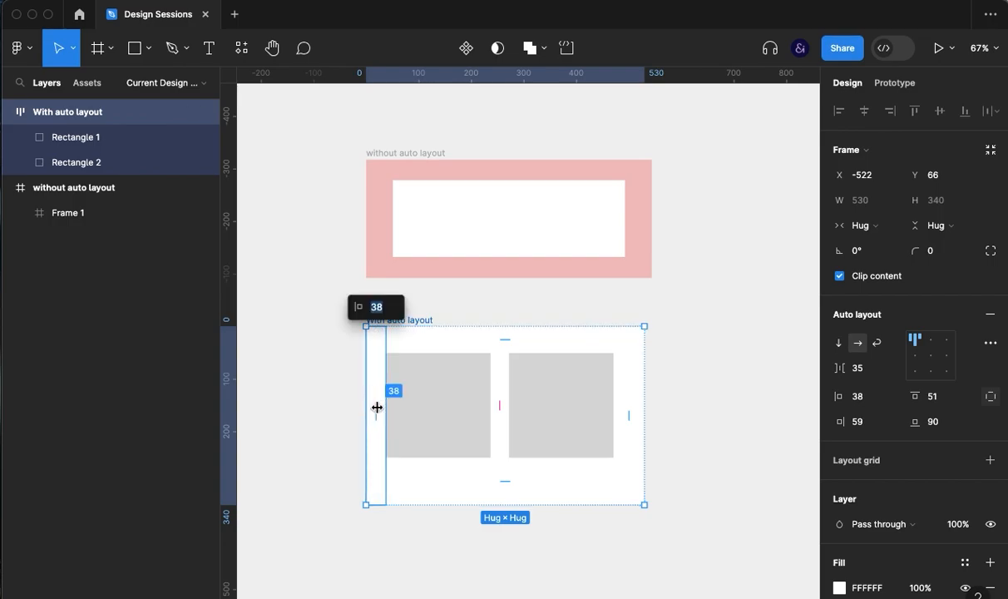
pyautogui.write('20')
pyautogui.press('Return')
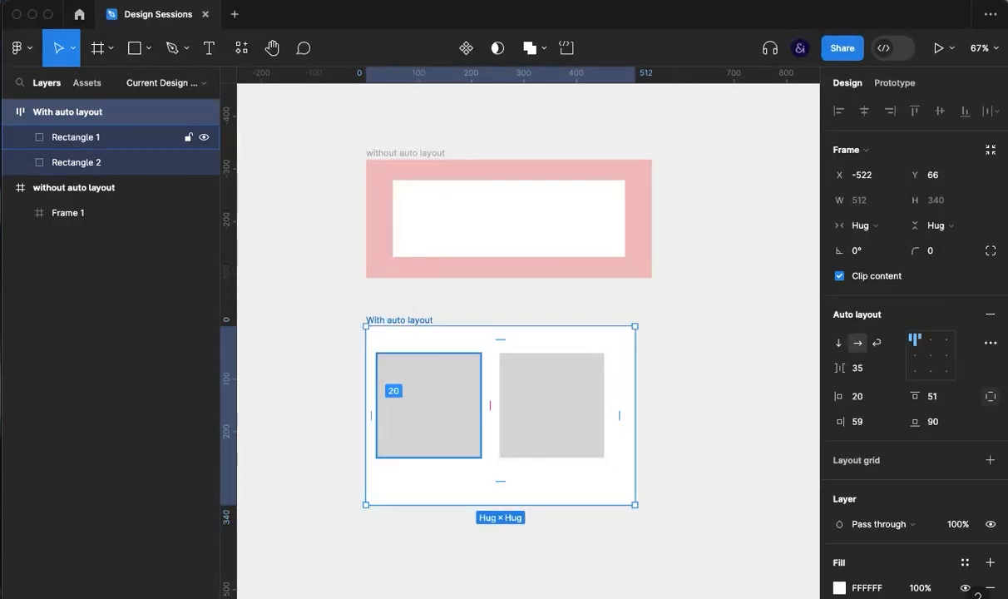
pyautogui.click(374, 416)
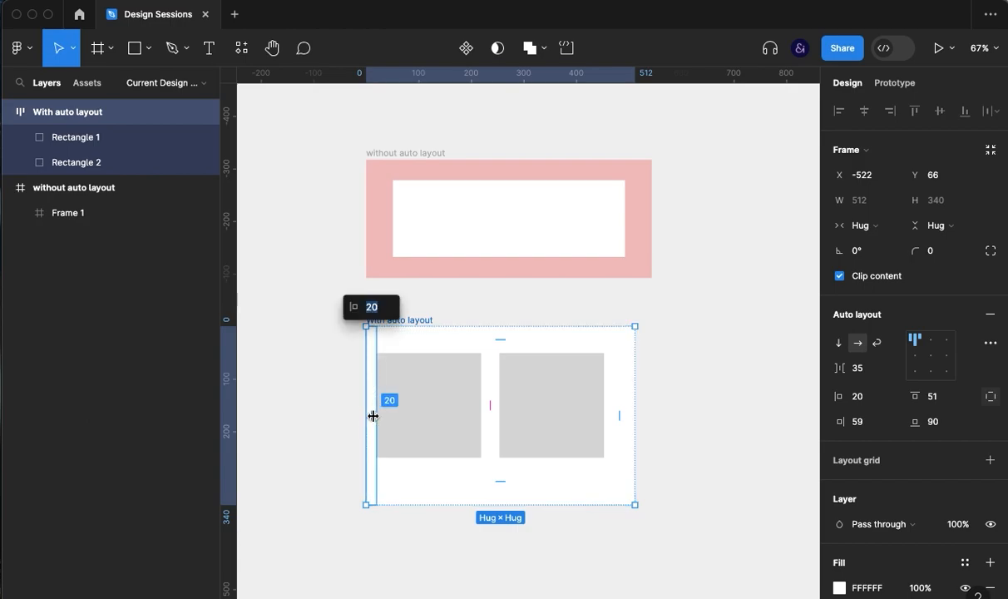
pyautogui.write('100')
pyautogui.press('Return')
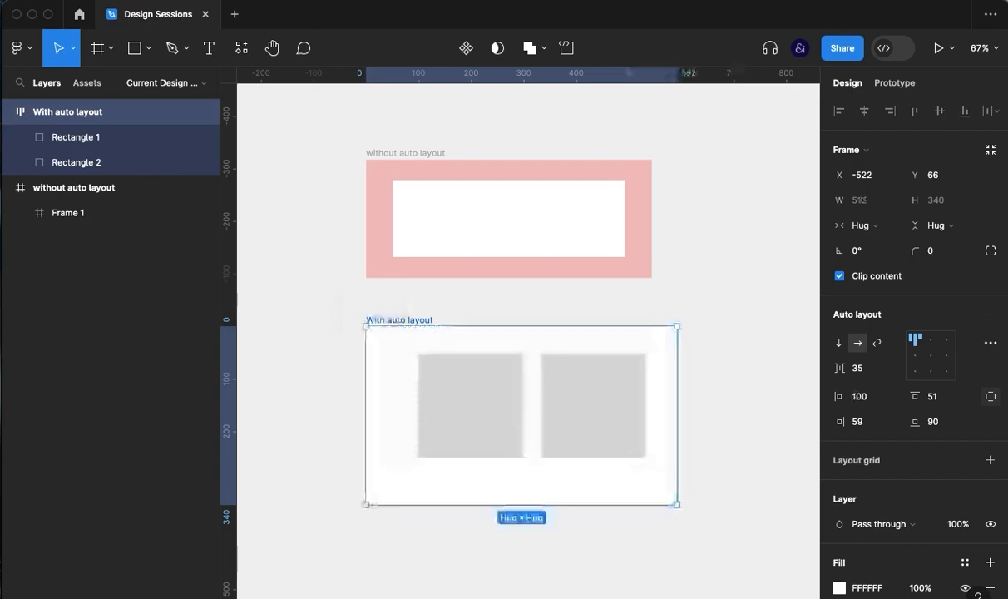
pyautogui.click(325, 417)
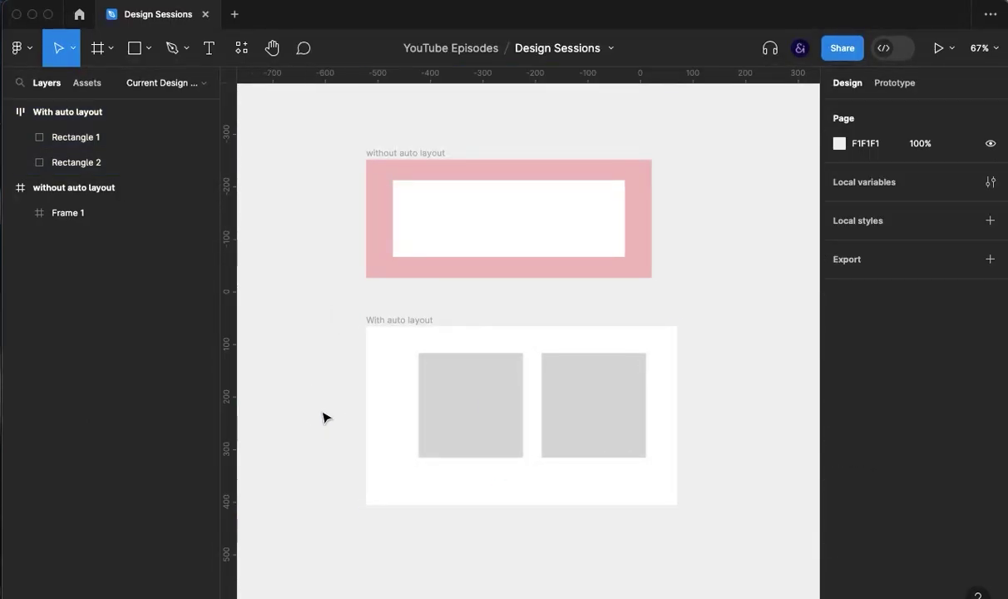
# Enlarge the pink frame so its inner white frame stretches to 483×211.
pyautogui.click(407, 153)
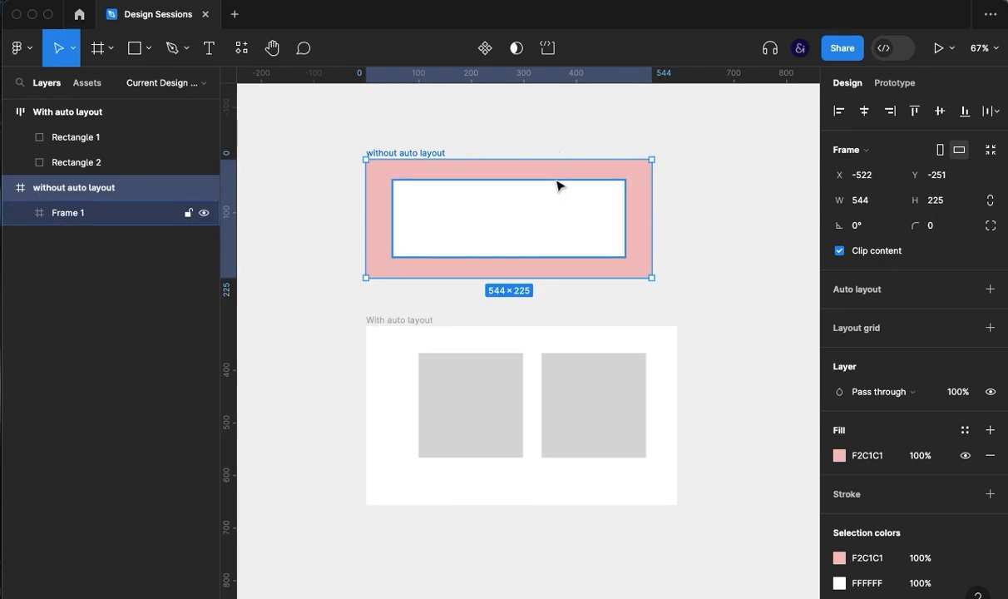
pyautogui.moveTo(521, 272); pyautogui.dragTo(642, 270)
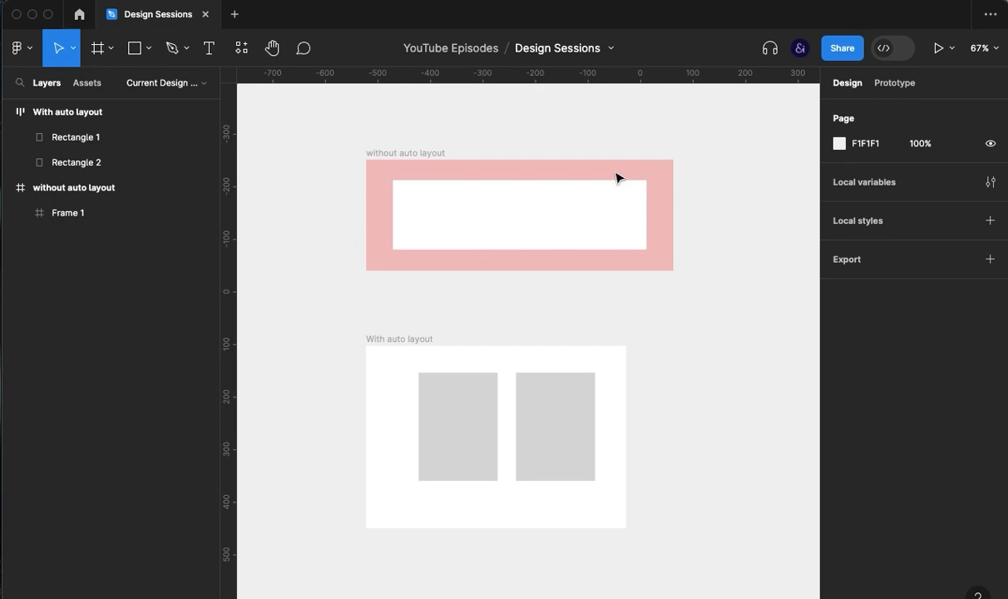
pyautogui.click(421, 152)
pyautogui.click(410, 339)
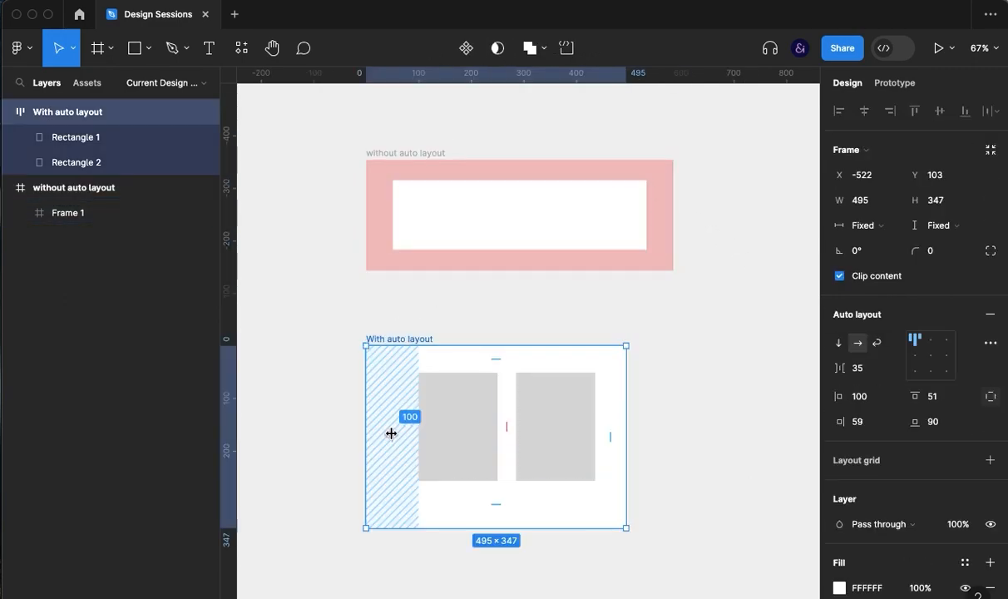
pyautogui.click(359, 291)
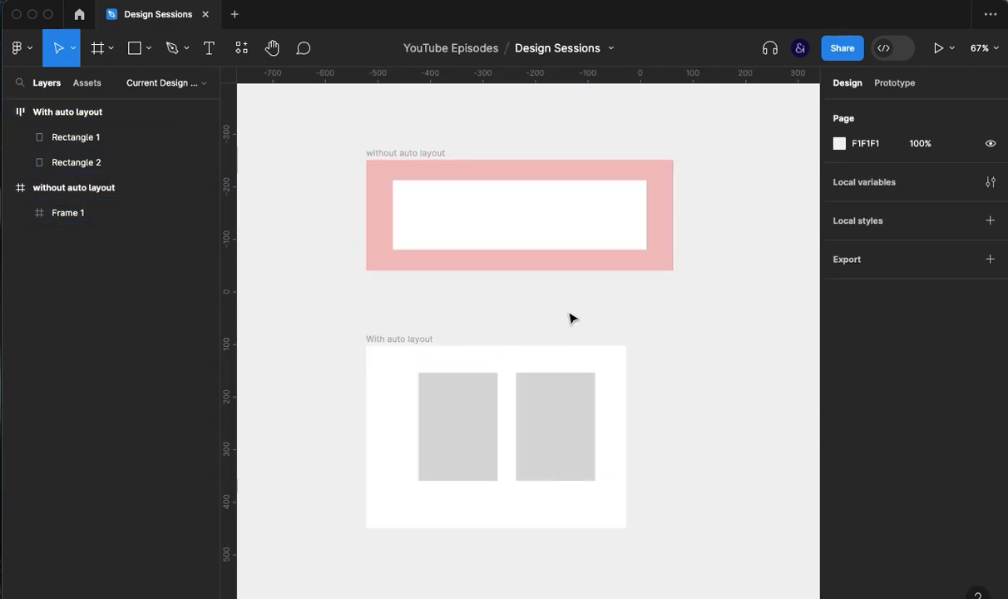
# Reduce the With auto layout frame's left padding to 20.
pyautogui.click(398, 433)
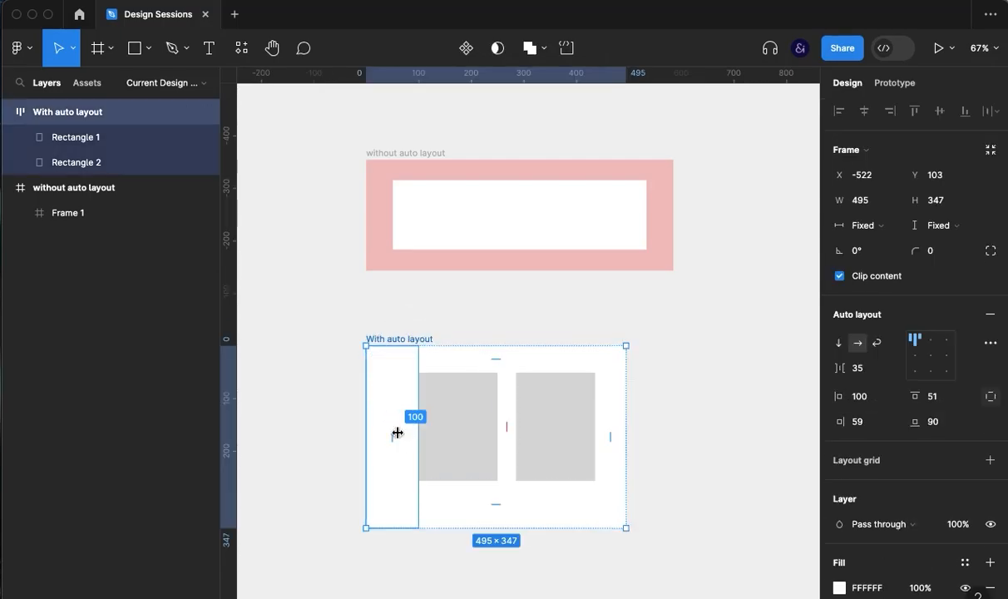
pyautogui.click(398, 433)
pyautogui.write('0')
pyautogui.press('Return')
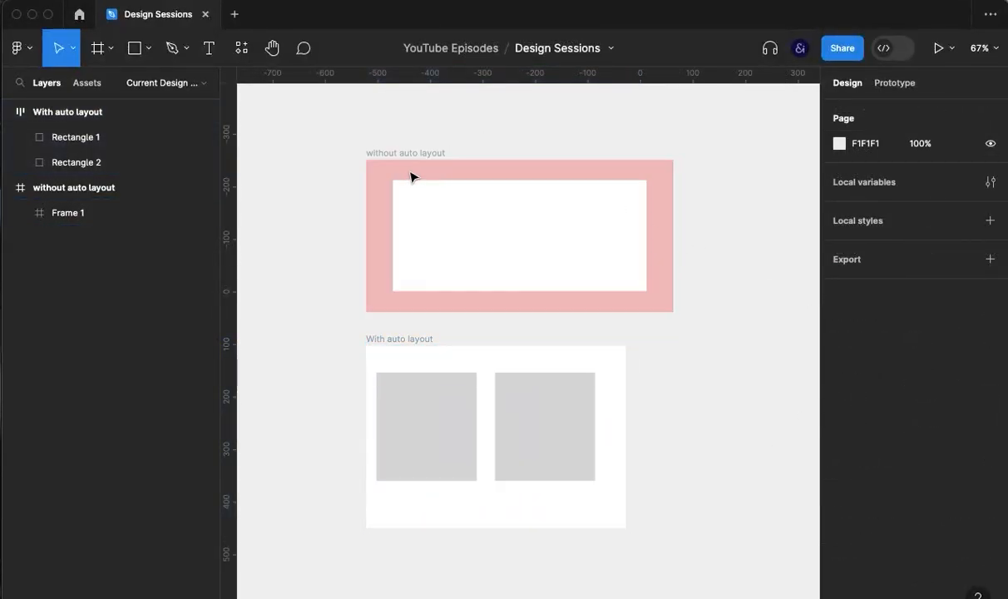
# Narrow the white Frame 1 inside the pink frame.
pyautogui.click(410, 151)
pyautogui.click(639, 233)
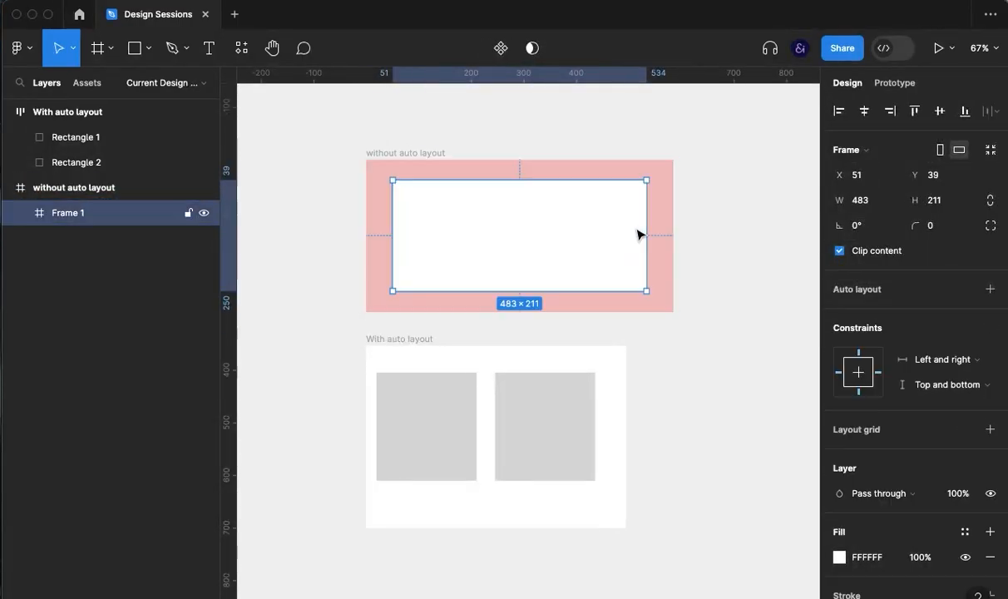
pyautogui.moveTo(649, 249); pyautogui.dragTo(560, 249)
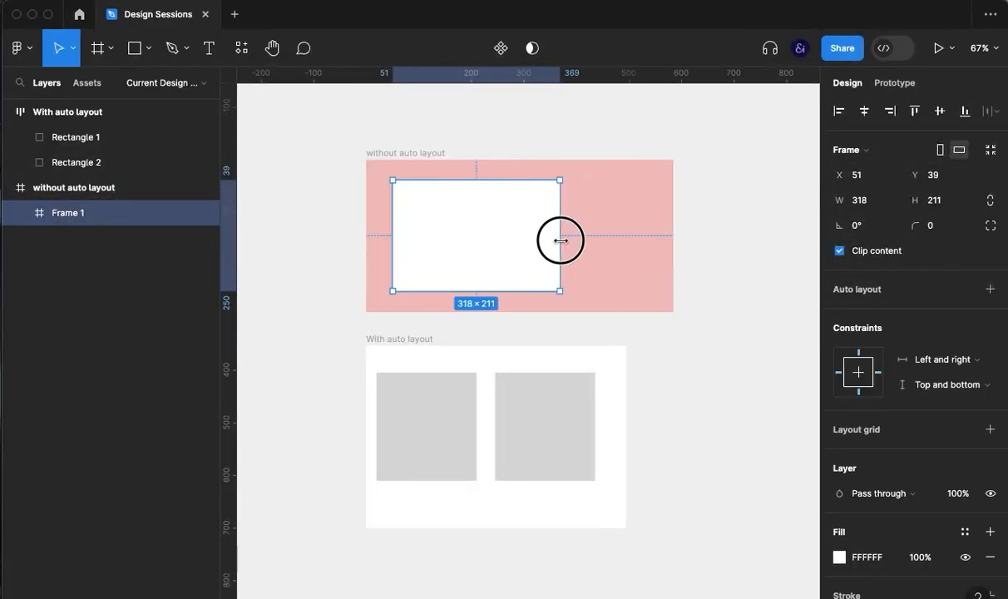
# Resize the pink frame to 495 wide so Frame 1 shrinks with its edges.
pyautogui.click(426, 154)
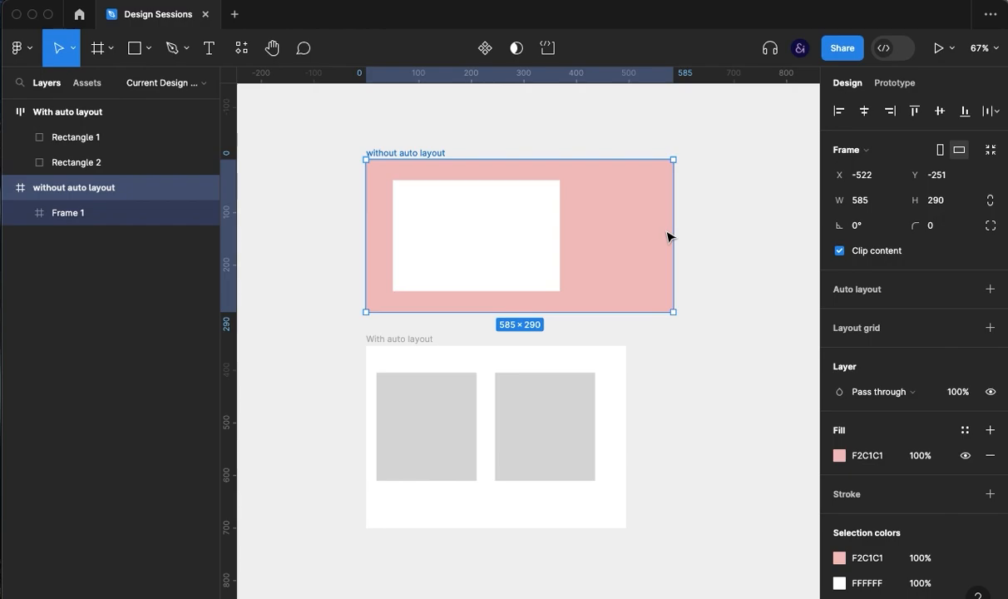
pyautogui.moveTo(673, 239)
pyautogui.mouseDown()
pyautogui.moveTo(731, 239)
pyautogui.moveTo(626, 237)
pyautogui.mouseUp()
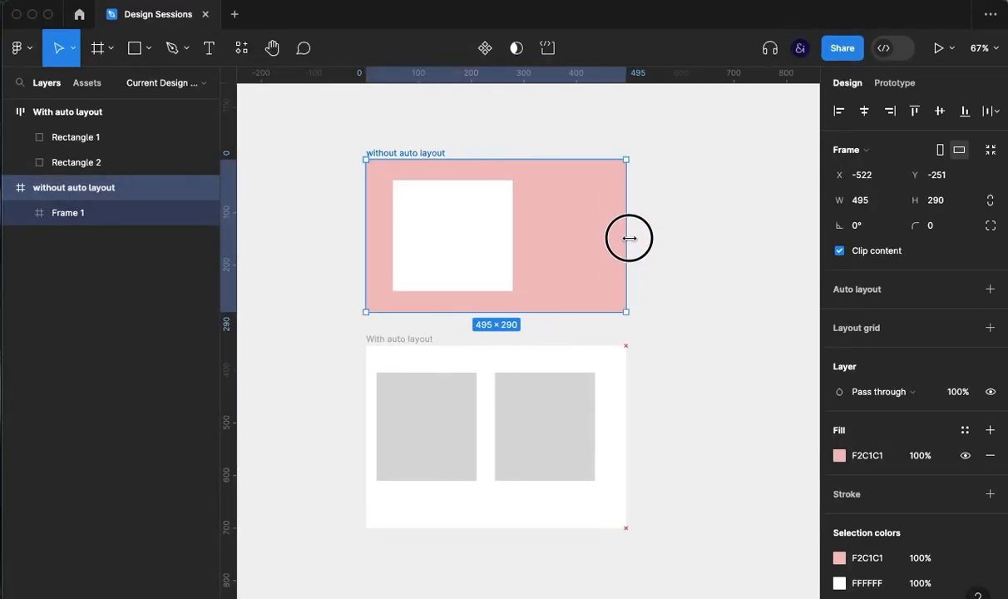
pyautogui.click(689, 262)
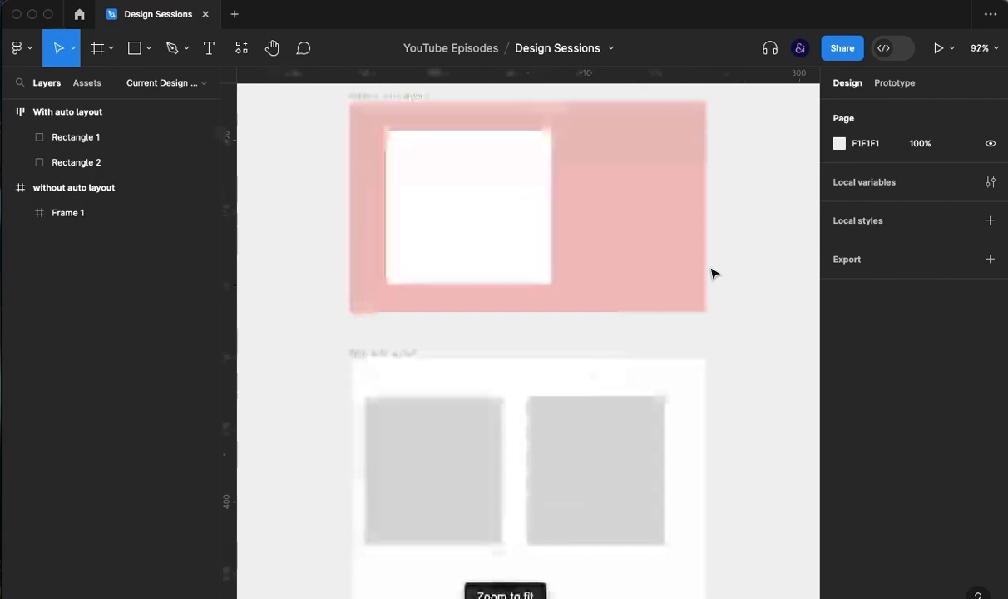
pyautogui.hotkey('shift', '1')
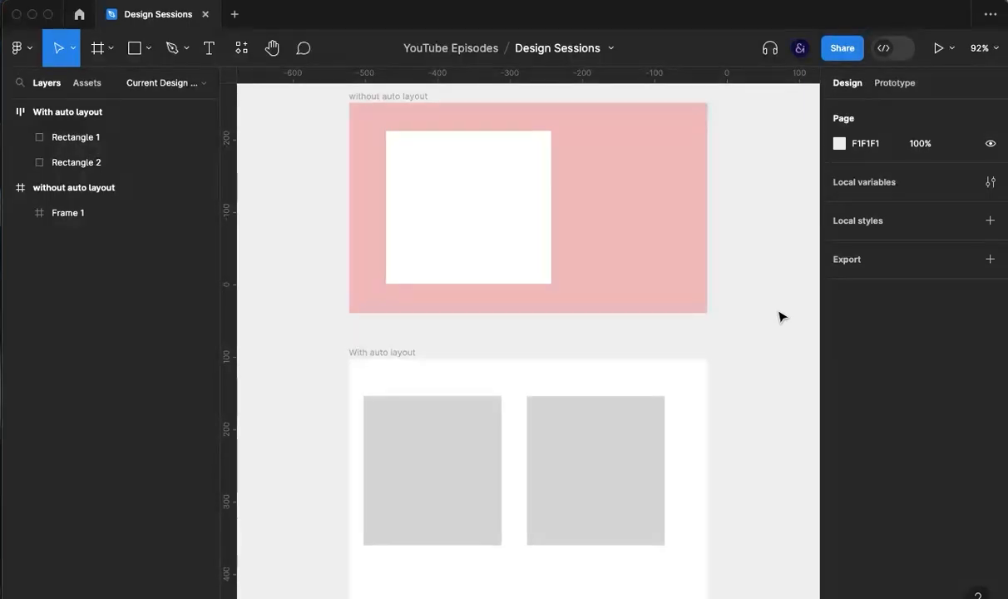
pyautogui.click(531, 391)
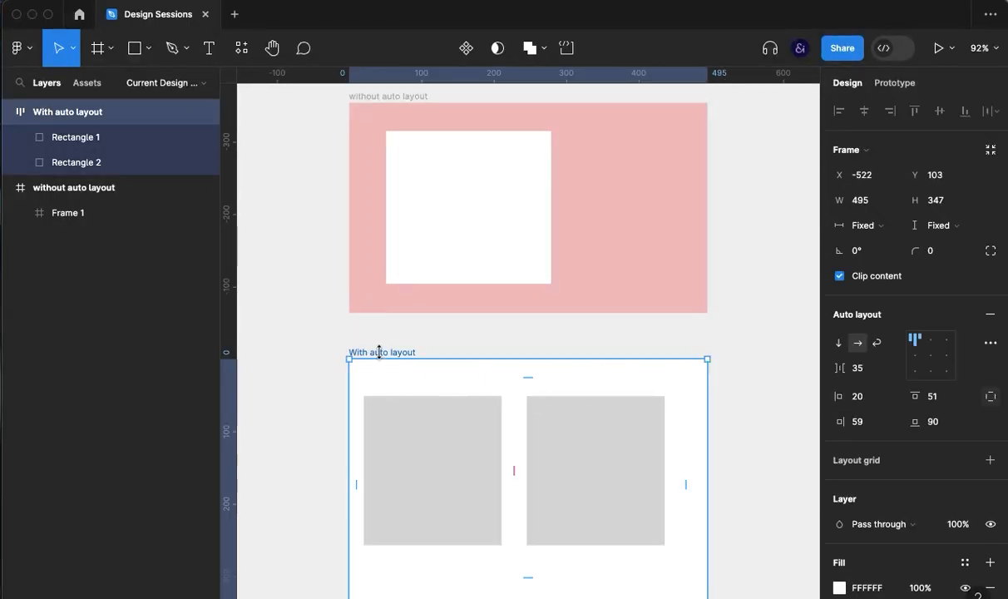